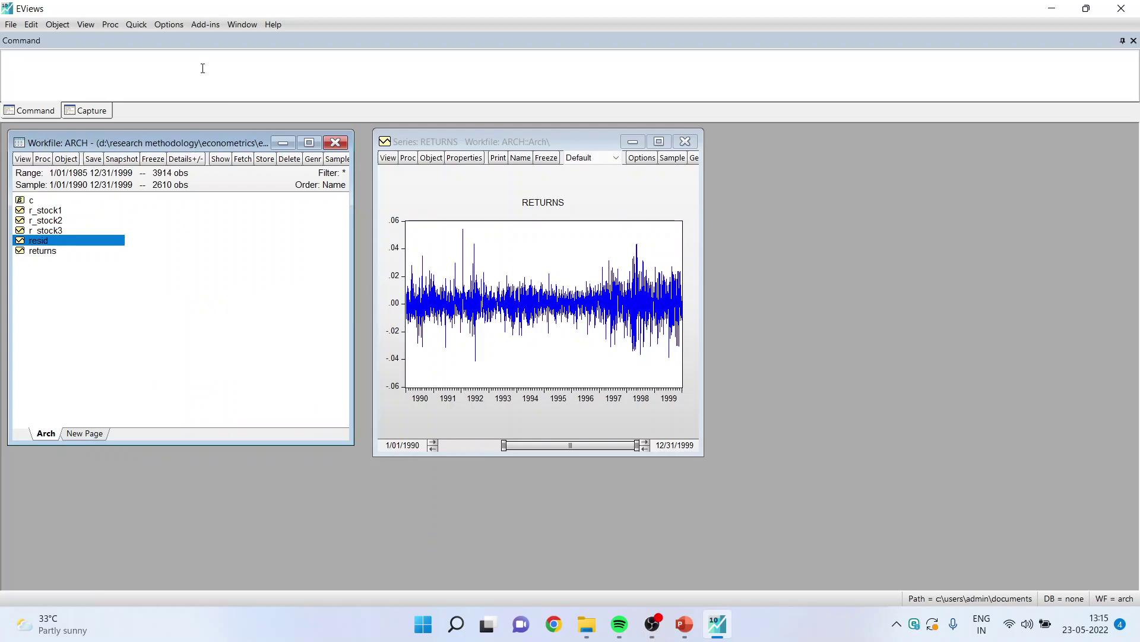
# Step: Estimate a least squares equation with returns as the dependent variable and the constant c as the only regressor
pyautogui.click(136, 24)
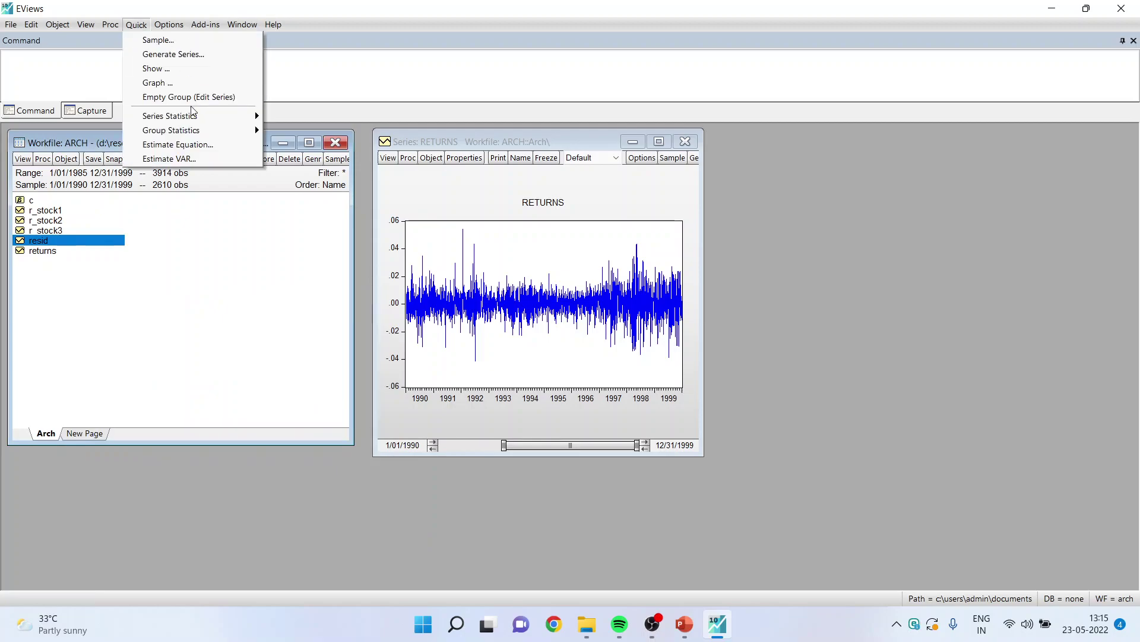
pyautogui.click(202, 145)
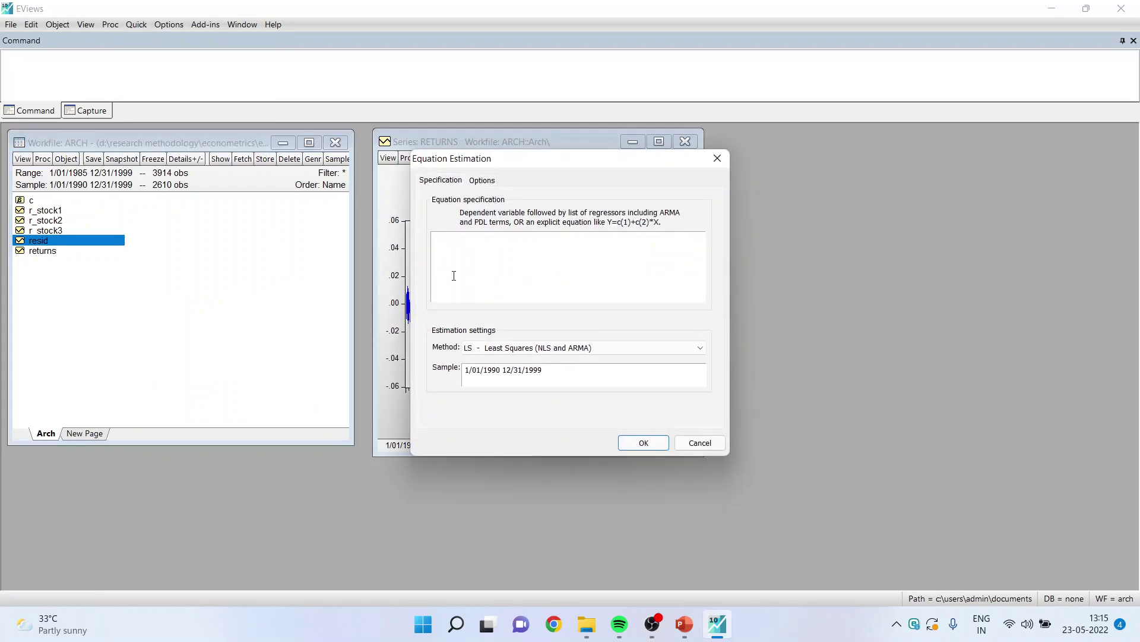
pyautogui.write('returns')
pyautogui.click(655, 447)
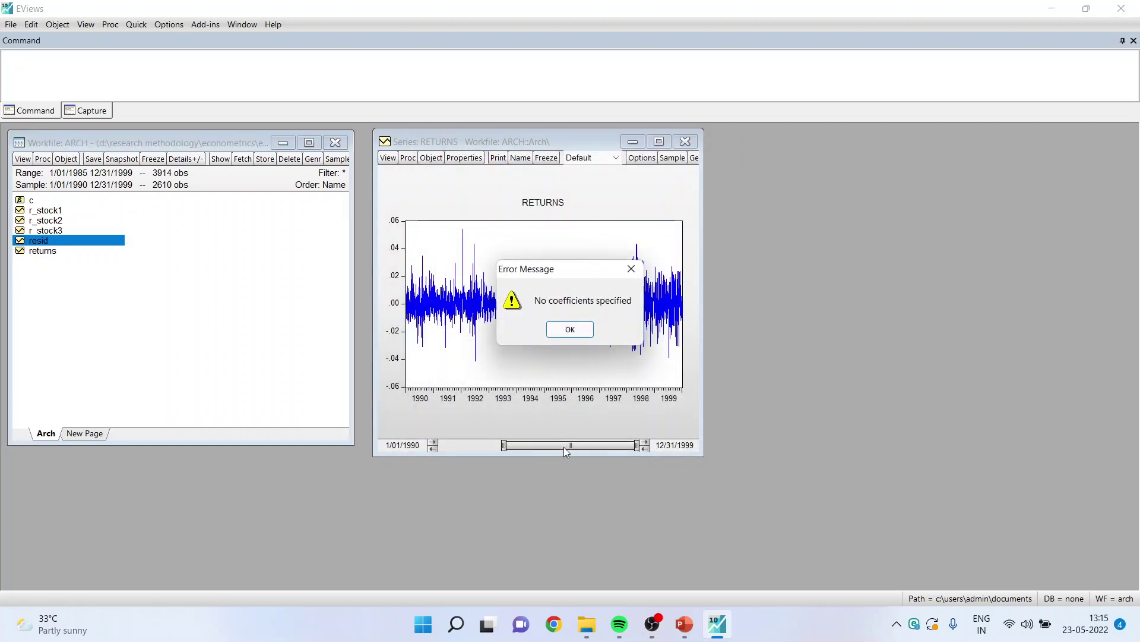
pyautogui.click(570, 329)
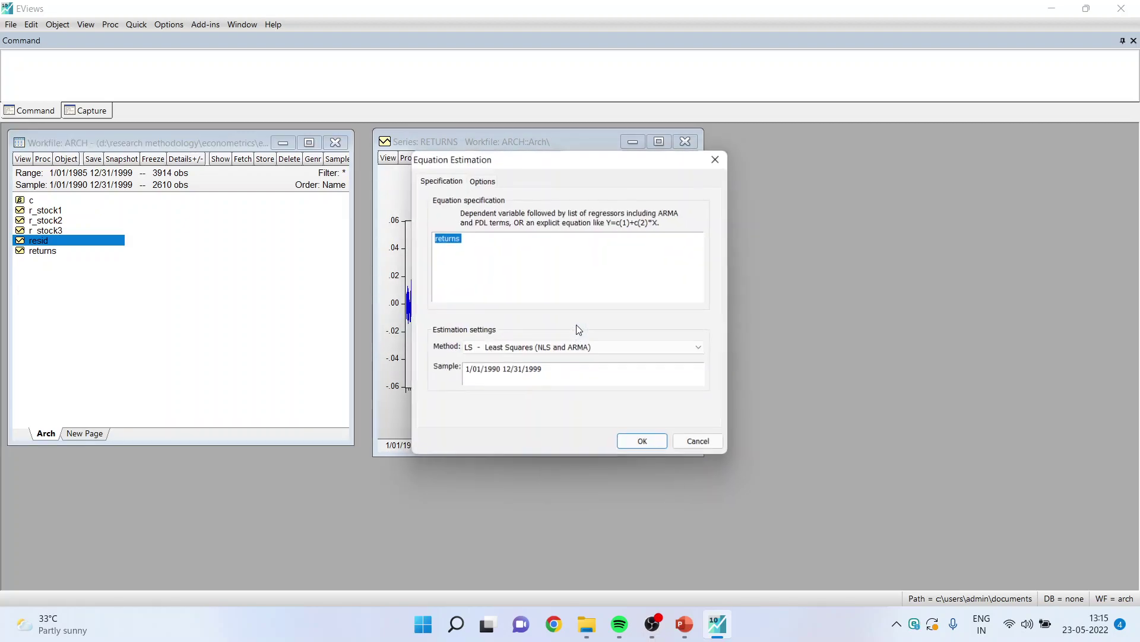
pyautogui.click(497, 248)
pyautogui.write('c')
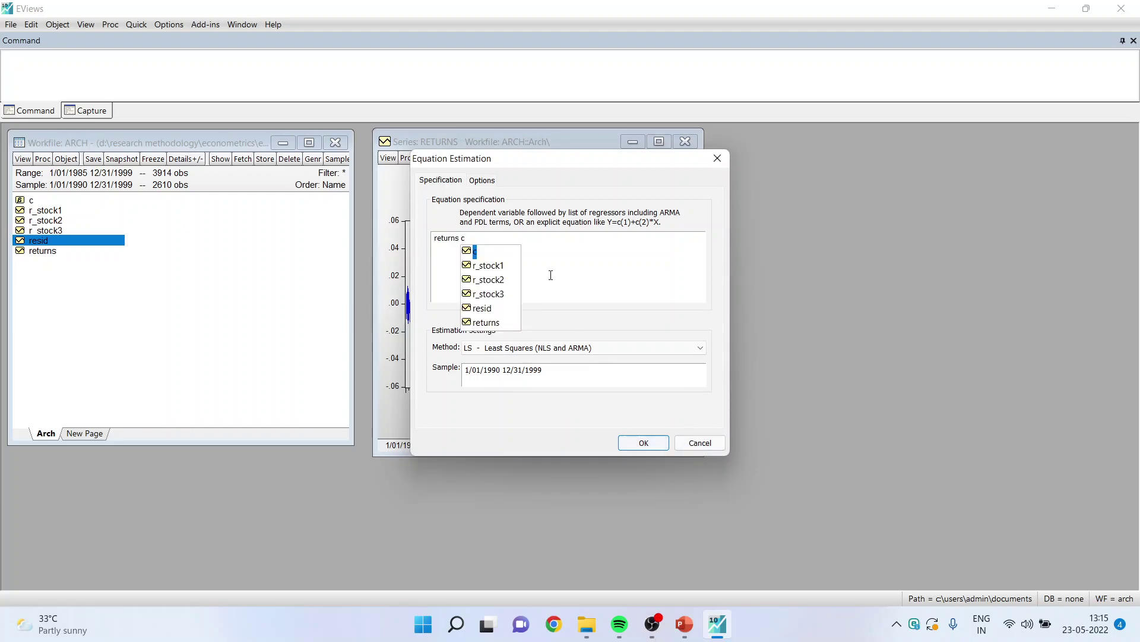
pyautogui.click(538, 246)
pyautogui.click(653, 443)
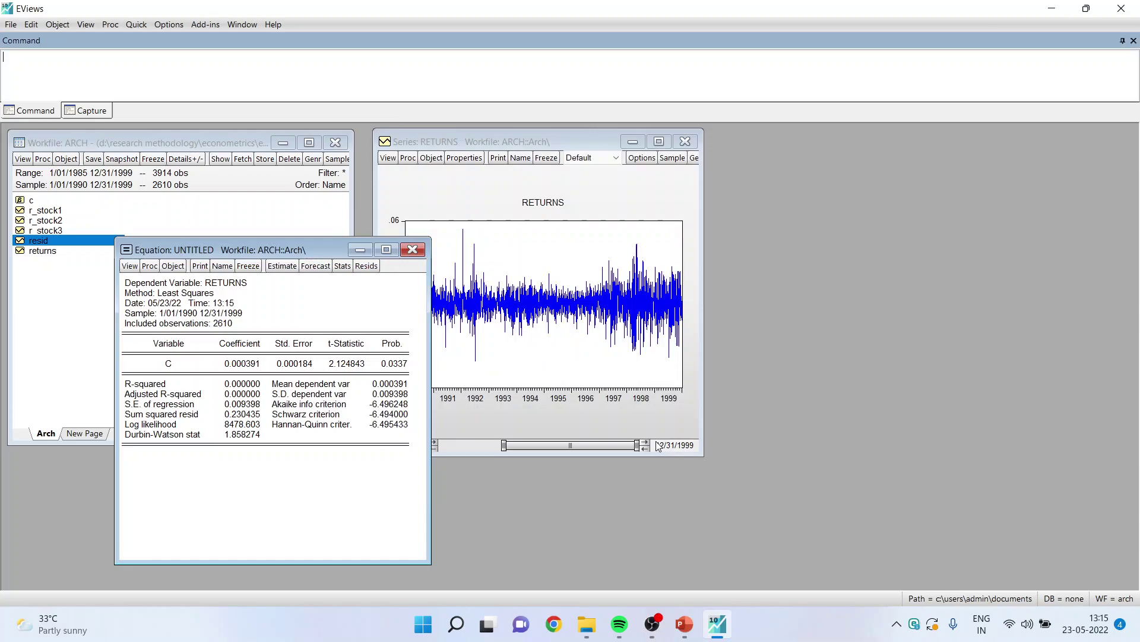
pyautogui.moveTo(305, 247); pyautogui.dragTo(461, 149)
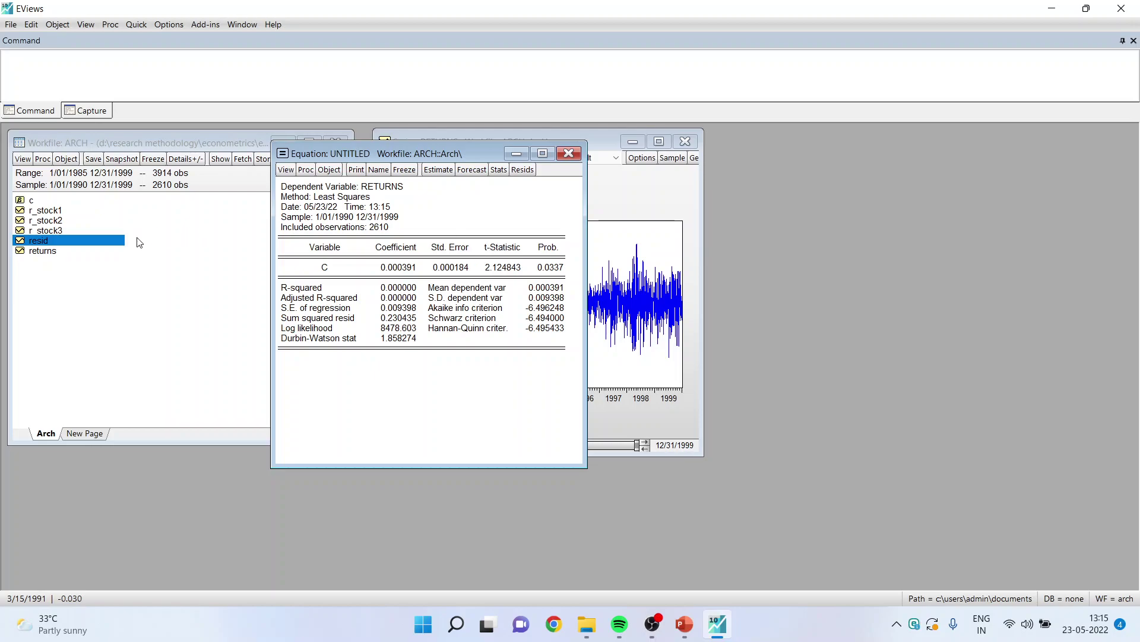
# Step: Open the resid series and examine its values for the 1990s, closing the series window when done
pyautogui.doubleClick(51, 242)
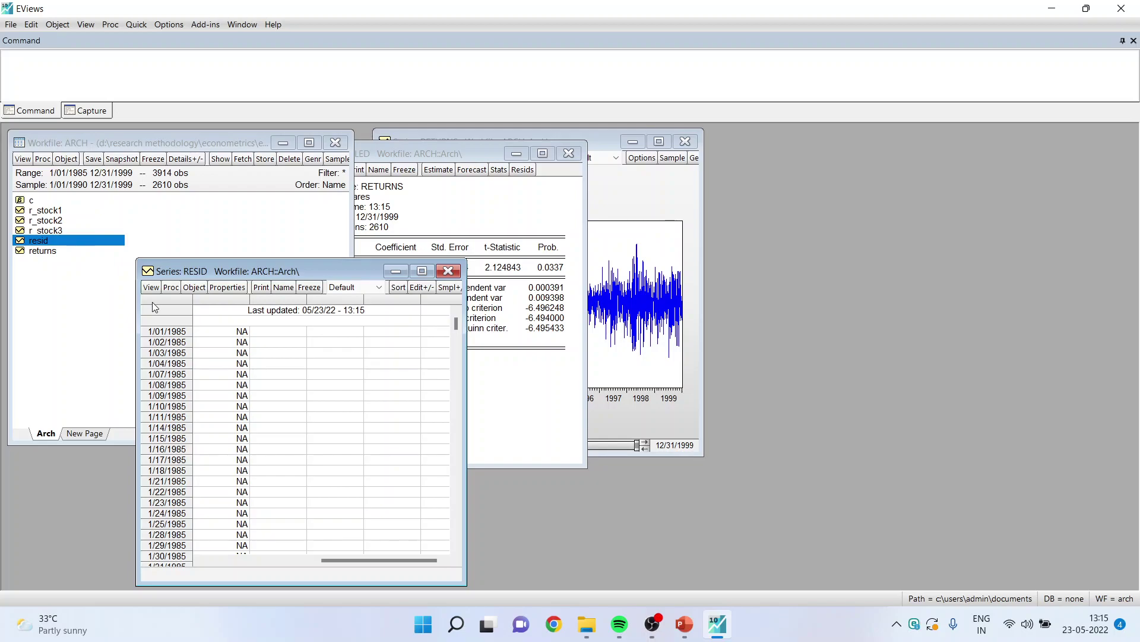
pyautogui.click(449, 271)
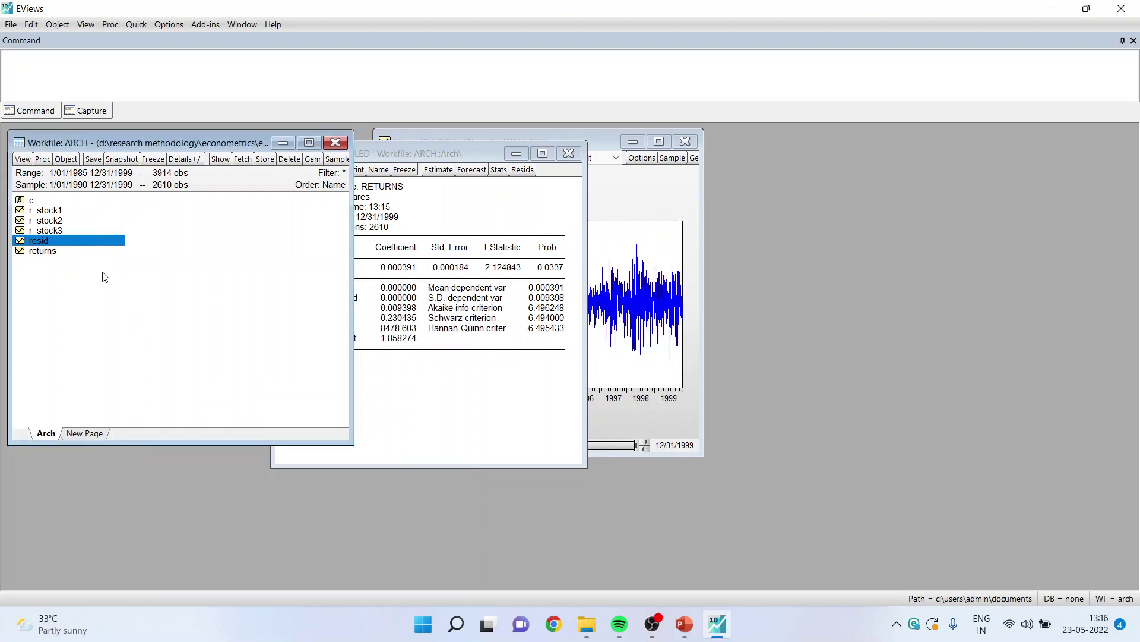
pyautogui.doubleClick(59, 241)
pyautogui.moveTo(480, 343); pyautogui.dragTo(480, 430)
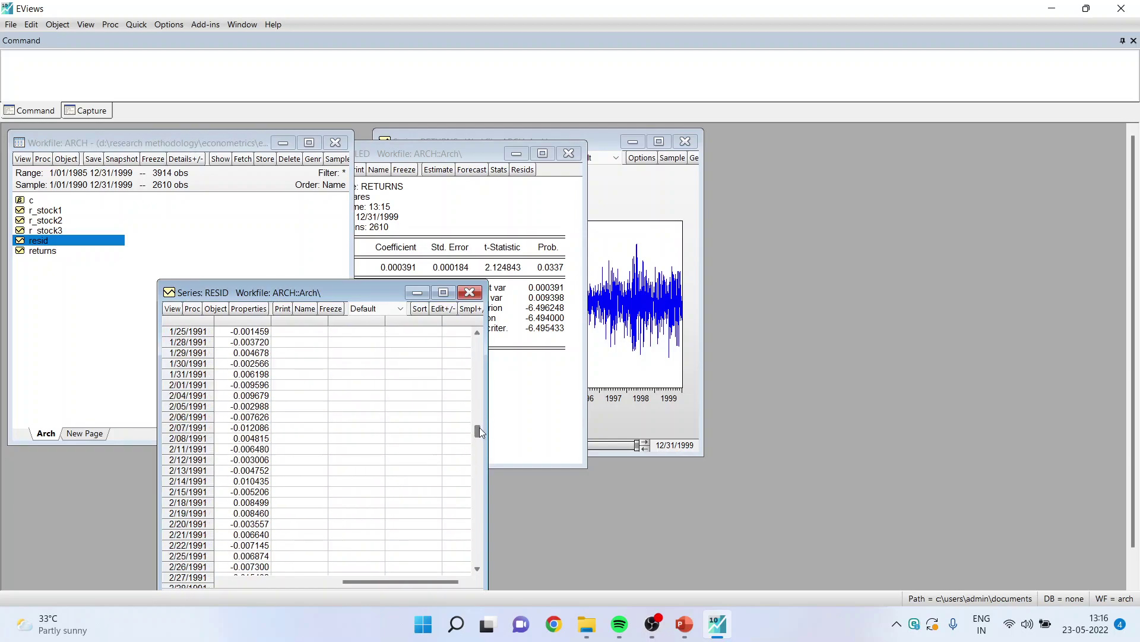
pyautogui.click(469, 292)
# Step: Generate the series resi01 from the residuals with the command genr resi01 = resid
pyautogui.click(55, 71)
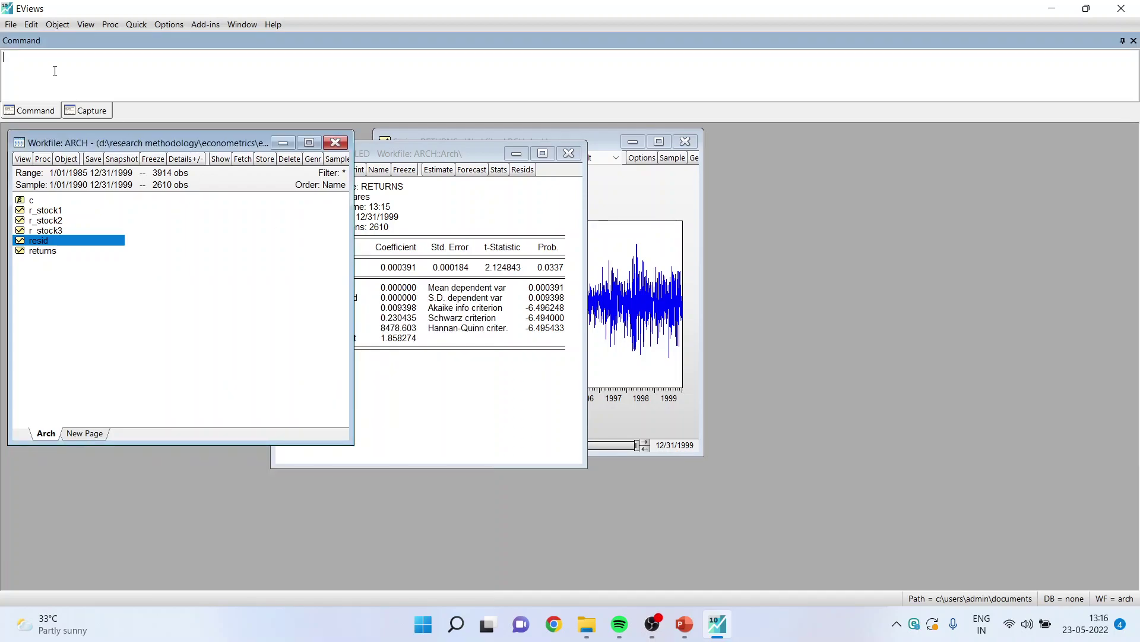
pyautogui.write('genr resi01 = resid')
pyautogui.doubleClick(47, 245)
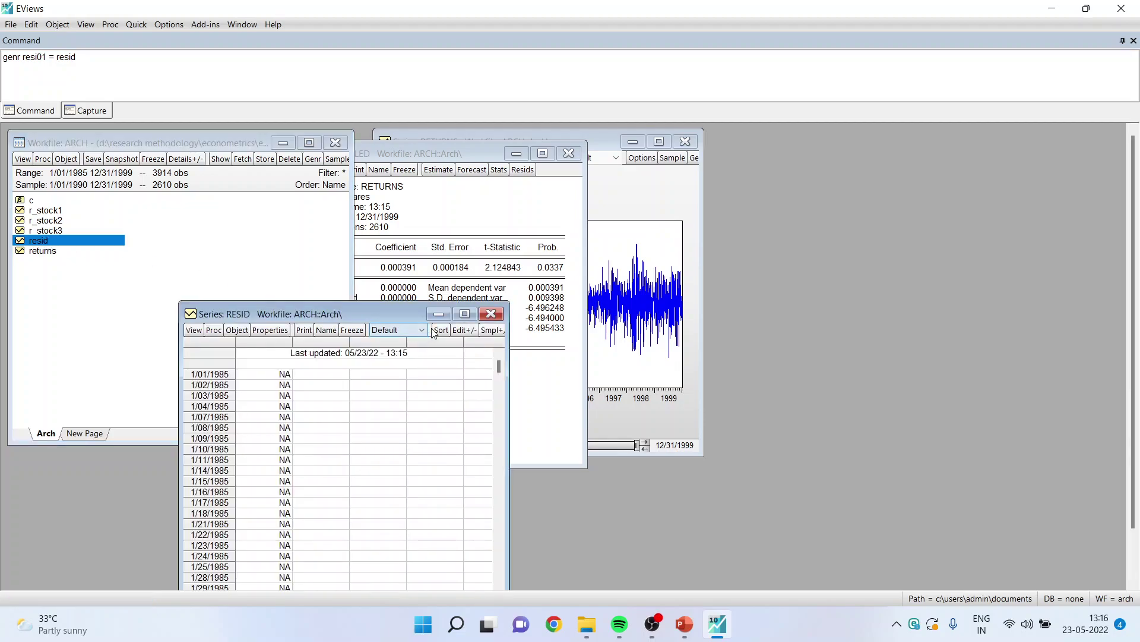
pyautogui.click(491, 314)
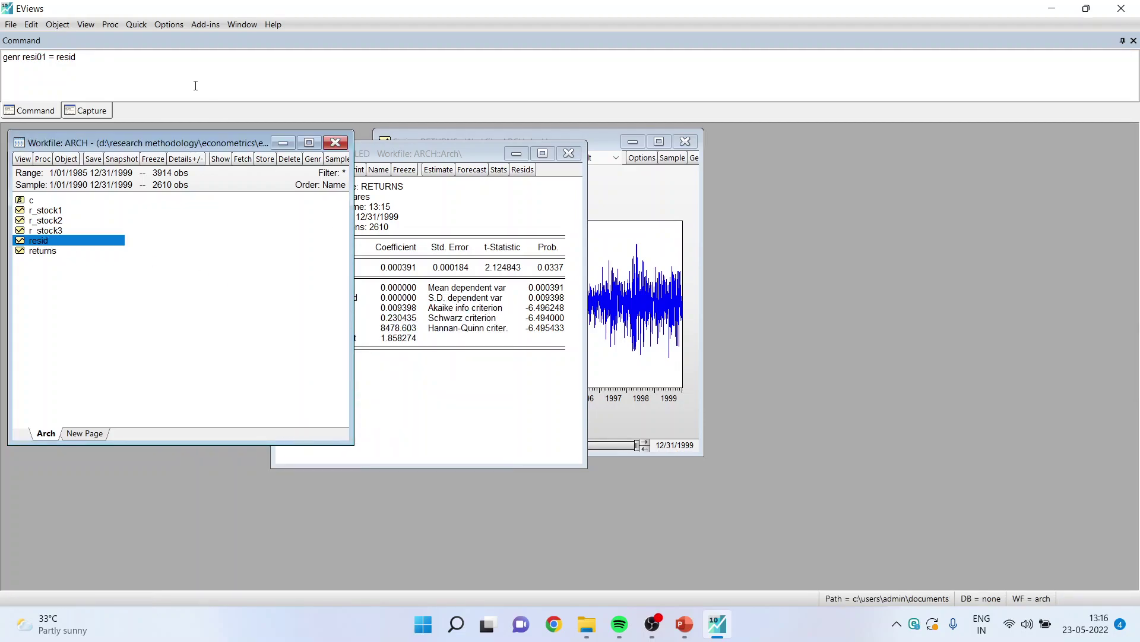
pyautogui.click(90, 66)
pyautogui.press('Return')
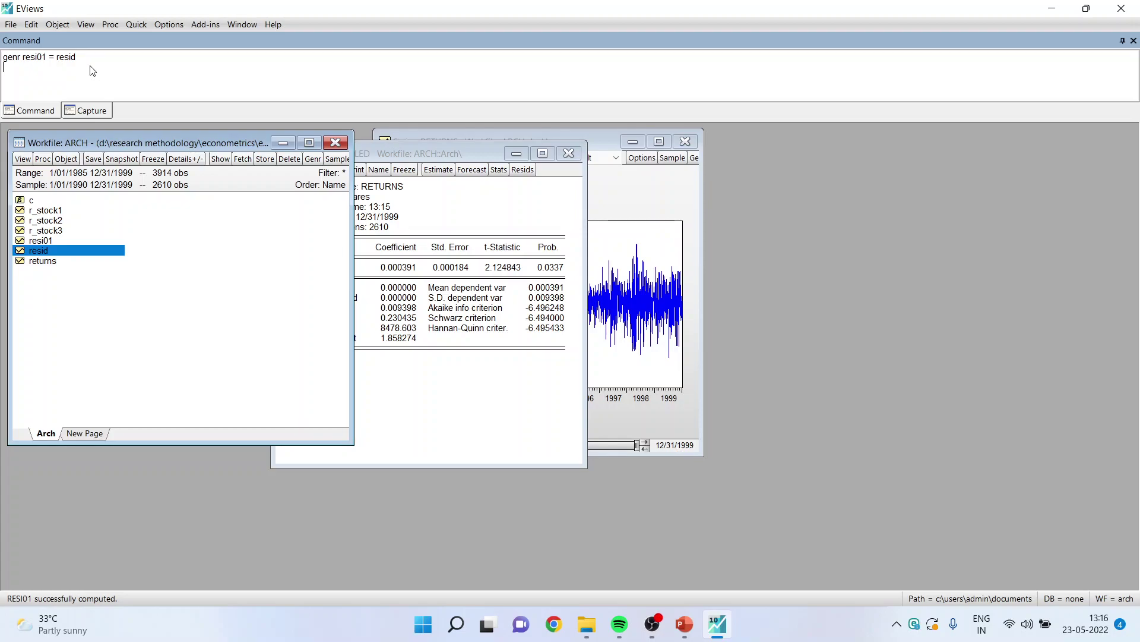
# Step: Generate the squared residual series with the command genr sqresi01=resi01^2
pyautogui.write('genr sqresi01=resi01')
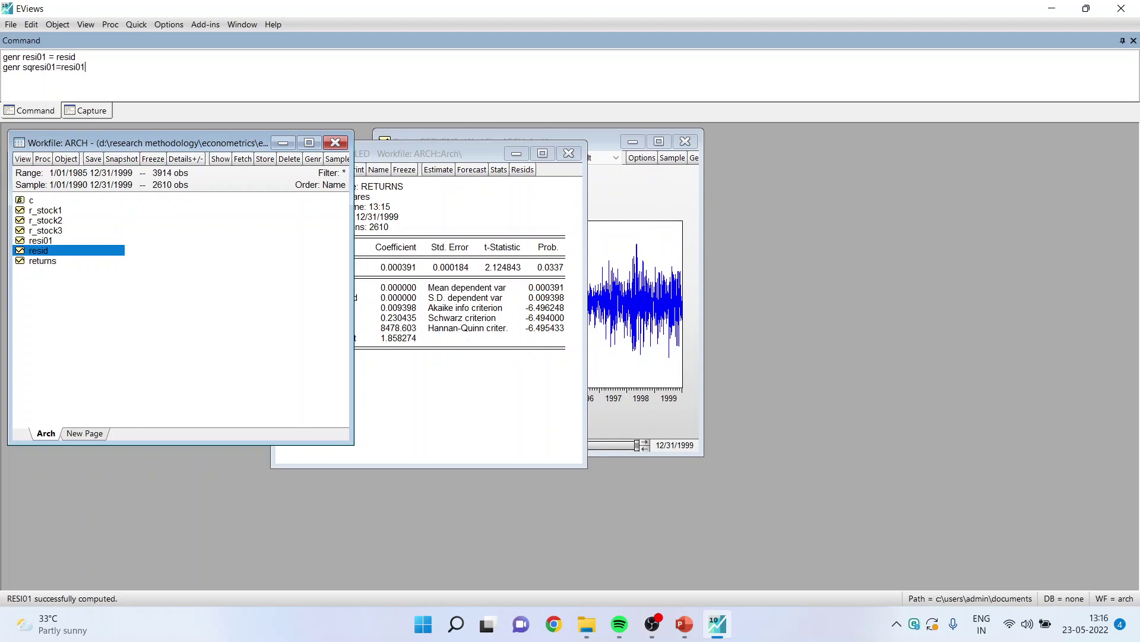
pyautogui.write('^2')
pyautogui.press('Return')
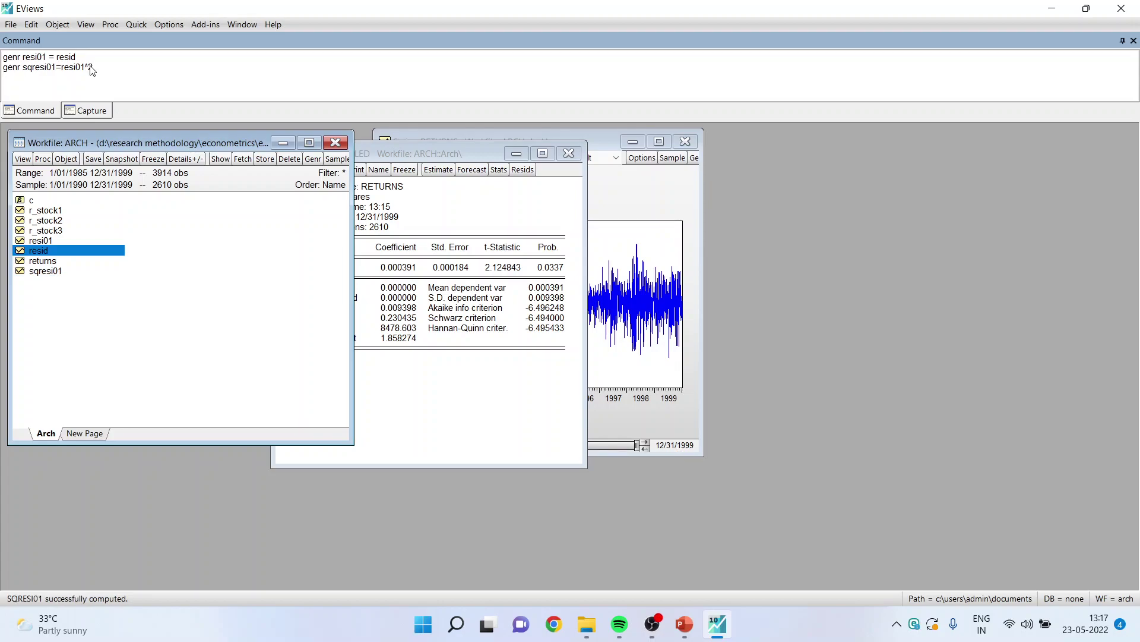
# Step: Plot the sqresi01 series as a basic Line & Symbol graph and place its window clear of the workfile's object list
pyautogui.doubleClick(57, 272)
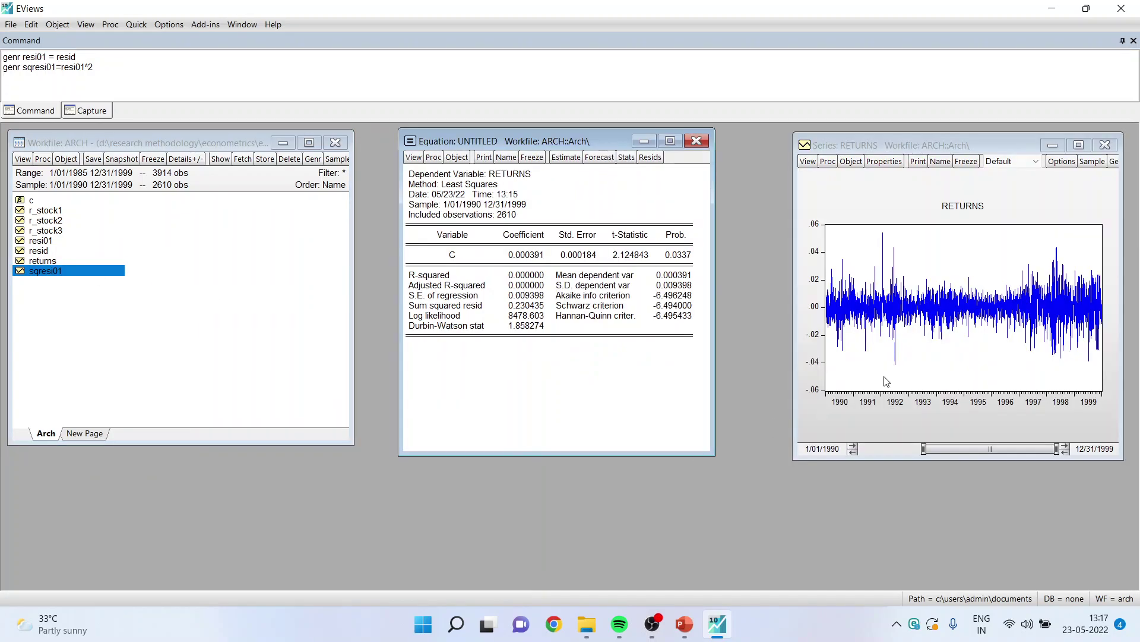
pyautogui.moveTo(993, 288)
pyautogui.doubleClick(60, 271)
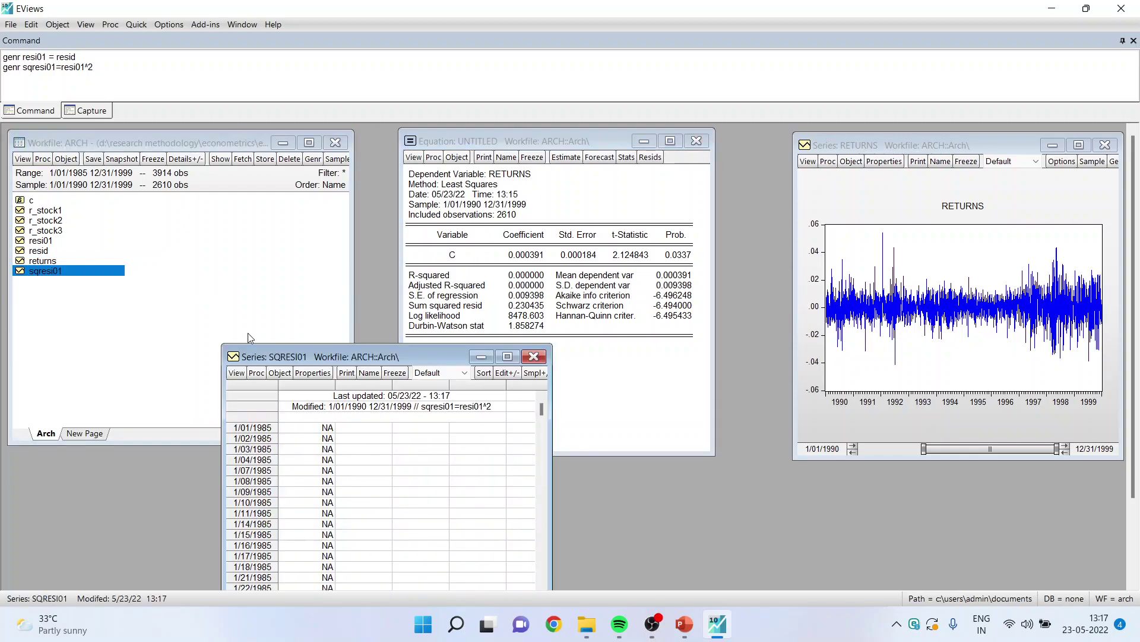
pyautogui.moveTo(326, 352); pyautogui.dragTo(306, 148)
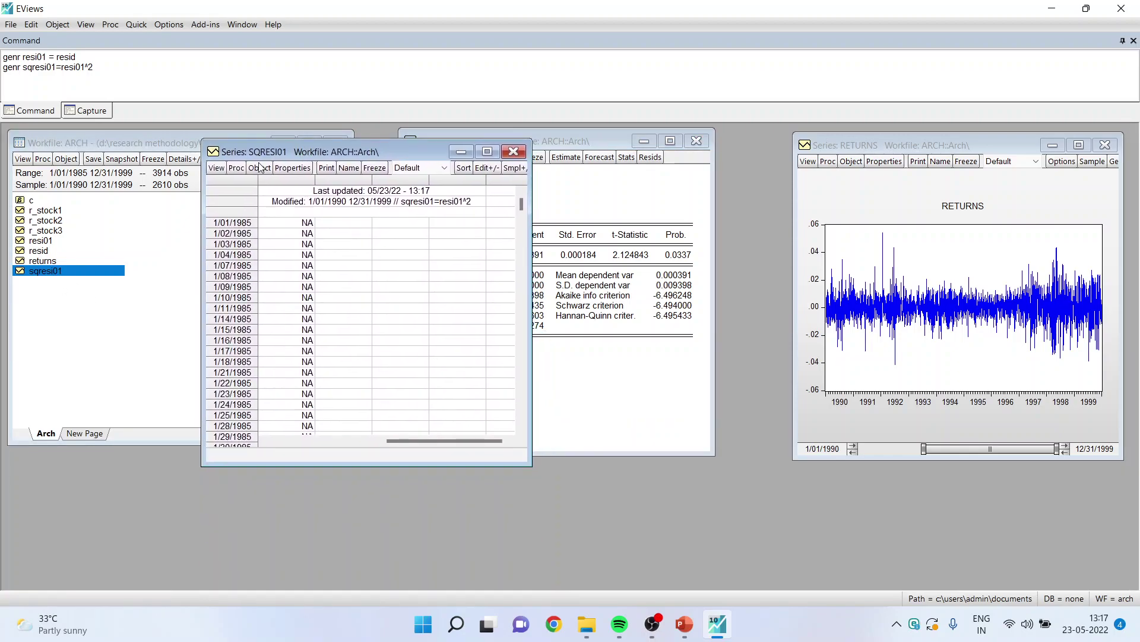
pyautogui.click(217, 168)
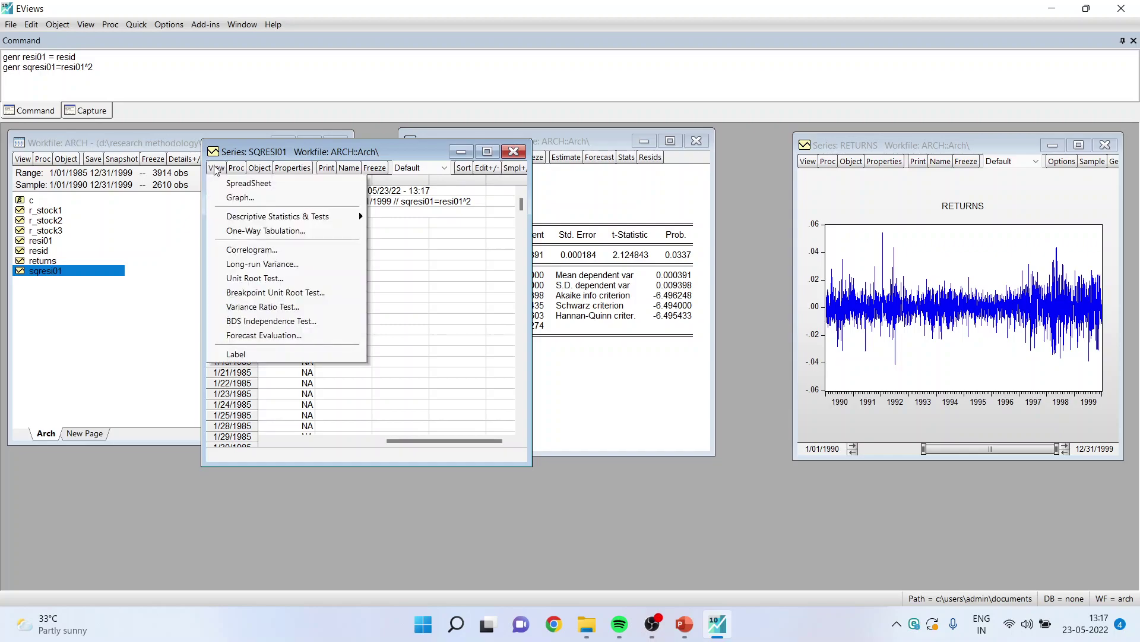
pyautogui.click(254, 200)
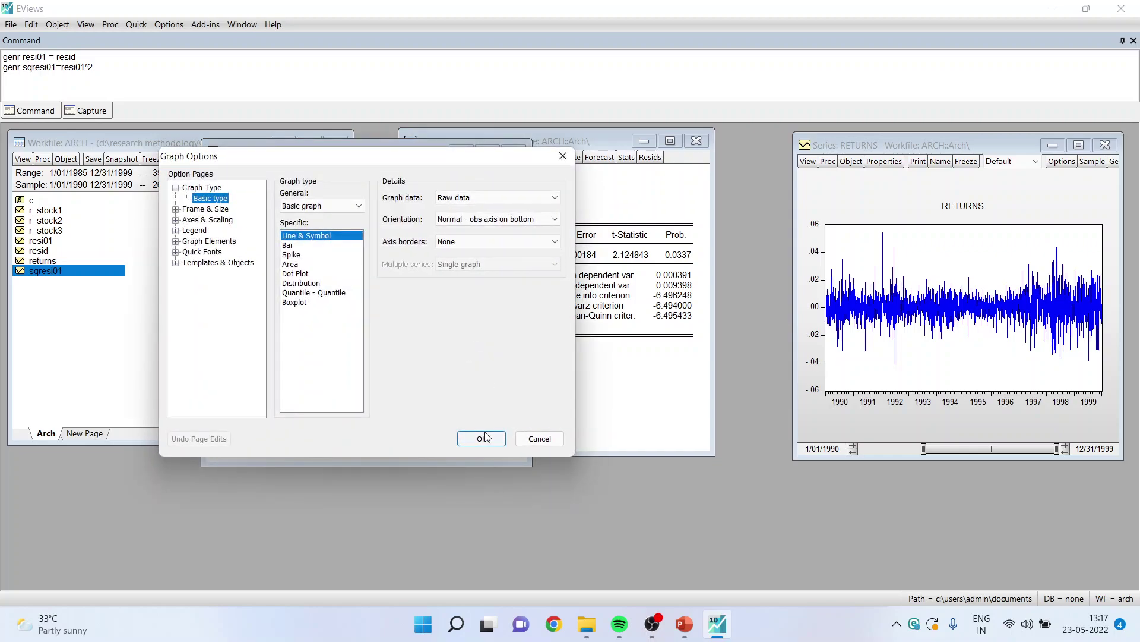
pyautogui.click(482, 438)
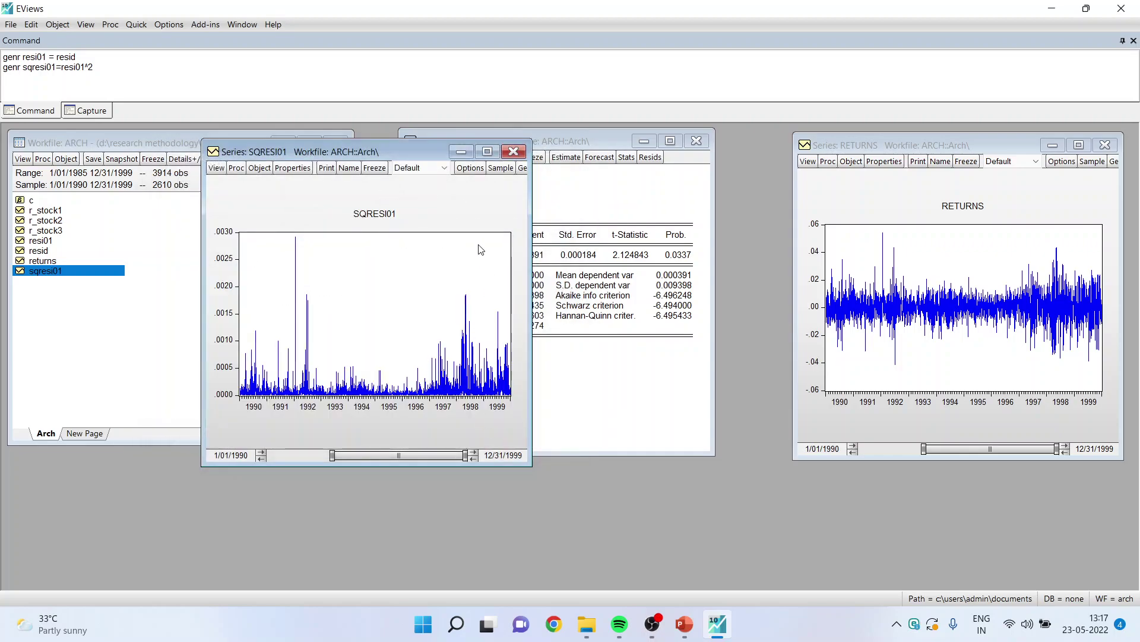
pyautogui.moveTo(395, 144); pyautogui.dragTo(487, 142)
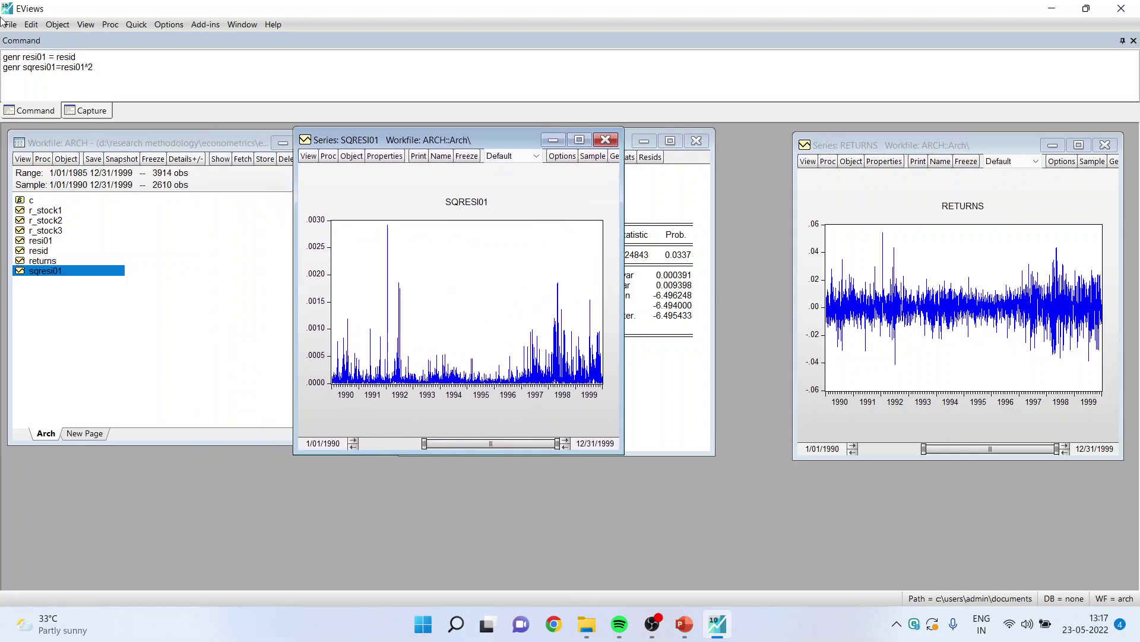
# Step: Copy the two genr commands into the Word document Document1 and return to EViews
pyautogui.moveTo(3, 55); pyautogui.dragTo(116, 76)
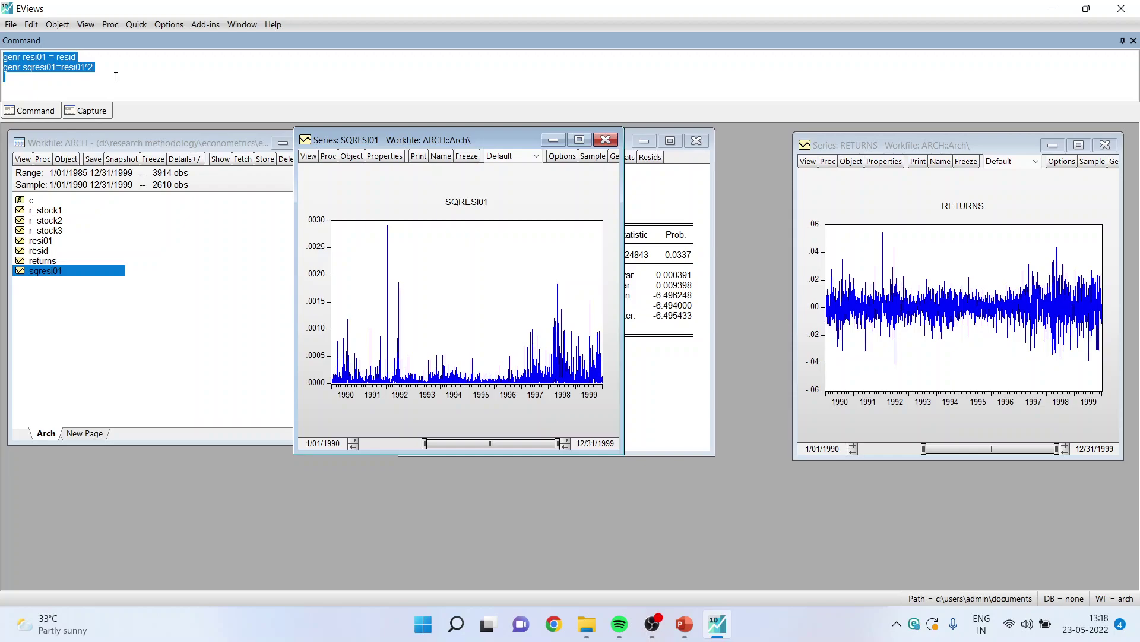
pyautogui.click(80, 73)
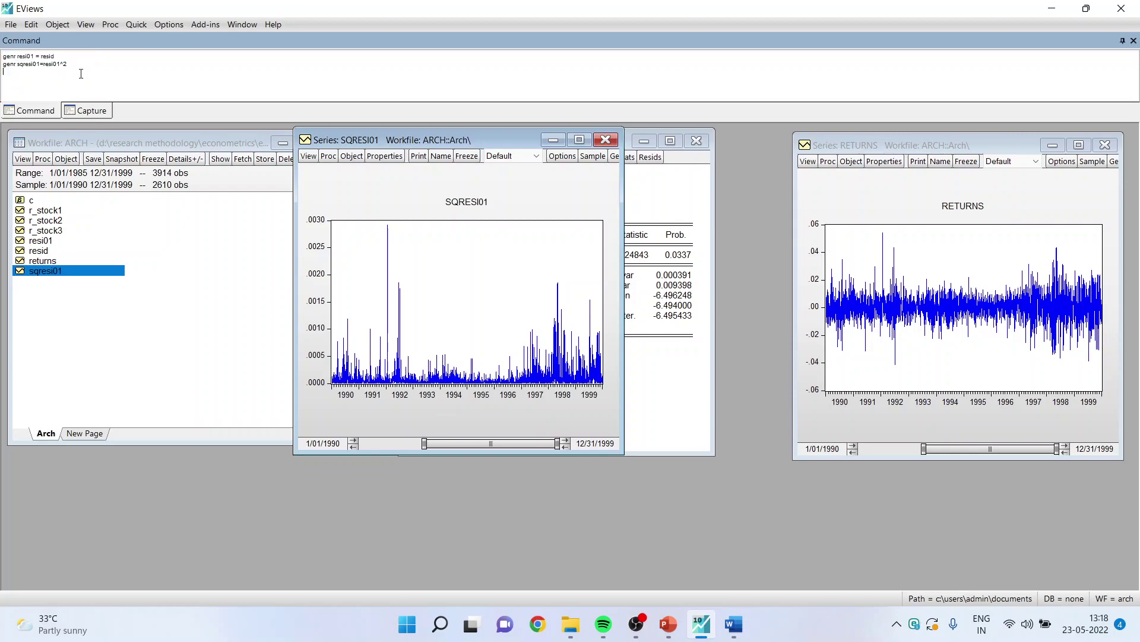
pyautogui.moveTo(76, 67); pyautogui.dragTo(2, 57)
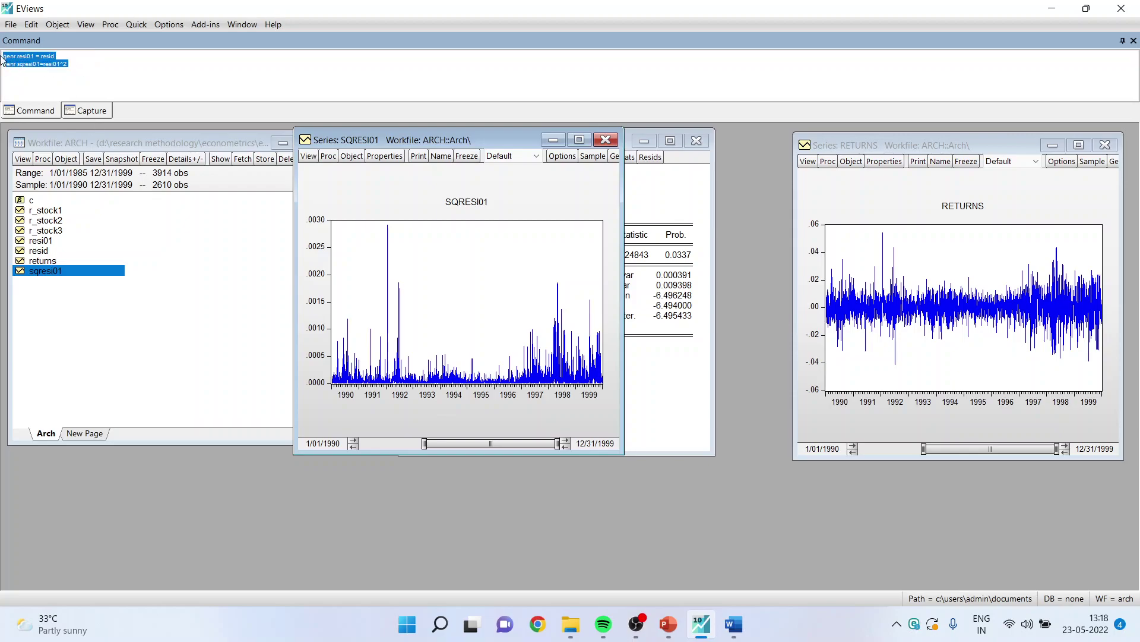
pyautogui.hotkey('ctrl', 'c')
pyautogui.hotkey('alt', 'Tab')
pyautogui.hotkey('ctrl', 'v')
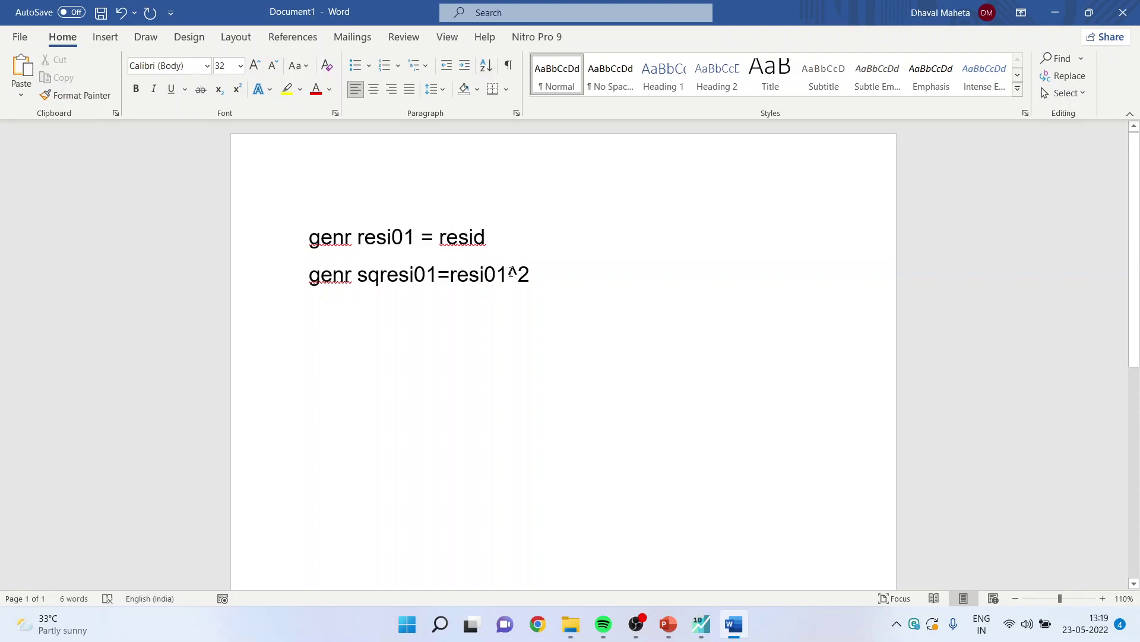
pyautogui.click(397, 244)
pyautogui.click(369, 274)
pyautogui.click(701, 623)
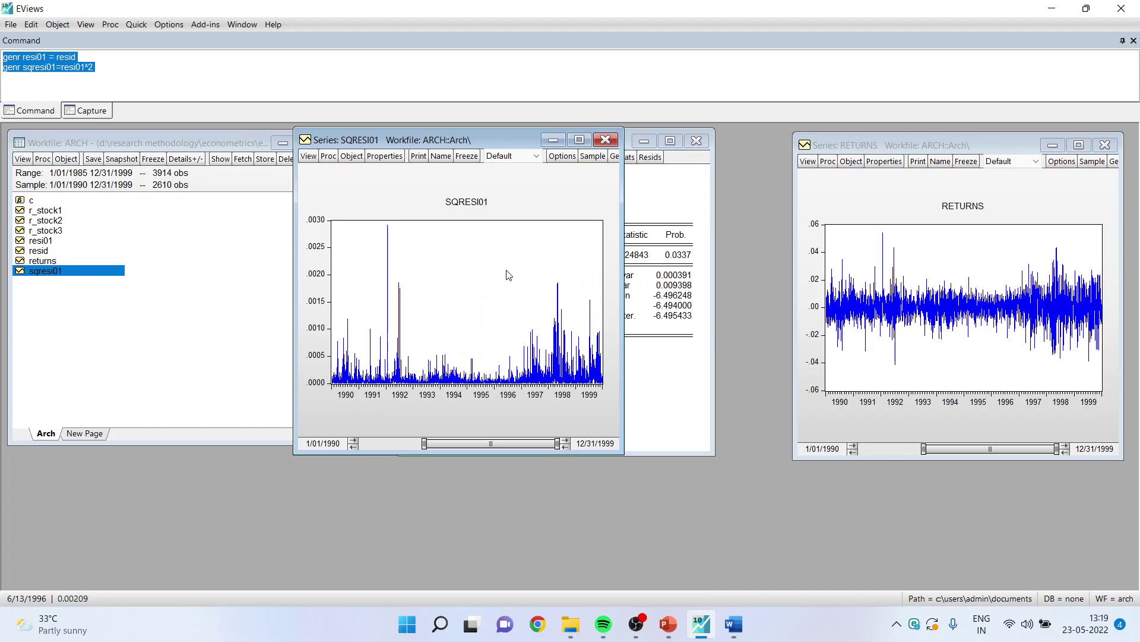
# Step: Switch to the PowerPoint presentation 15. ARCH Model and start the slide show from slide 12
pyautogui.moveTo(670, 626)
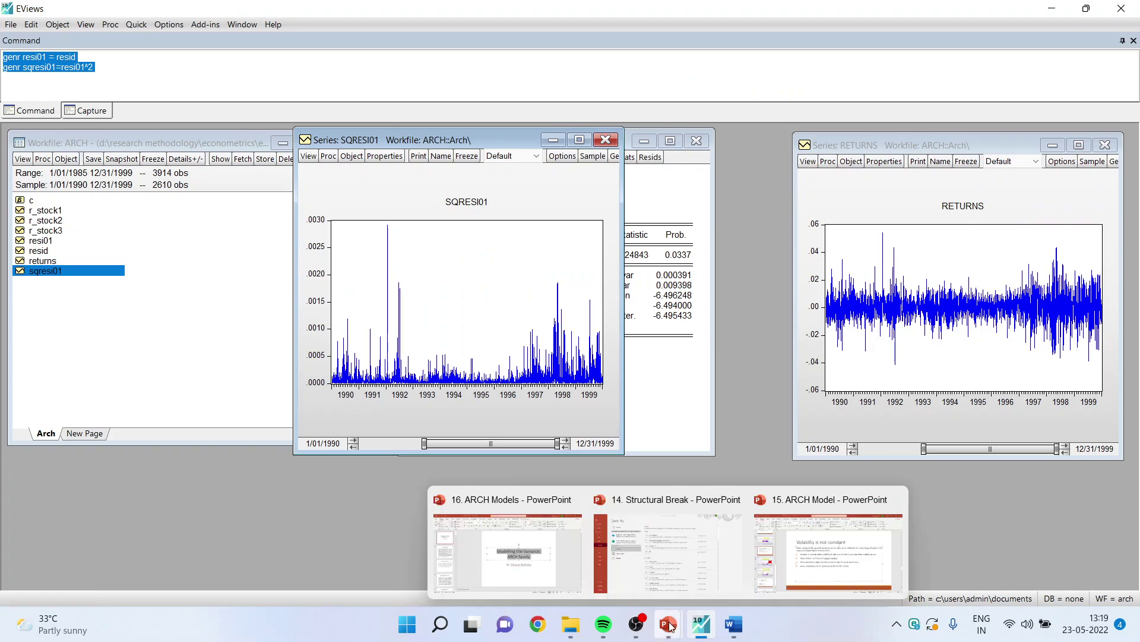
pyautogui.click(808, 546)
pyautogui.click(59, 359)
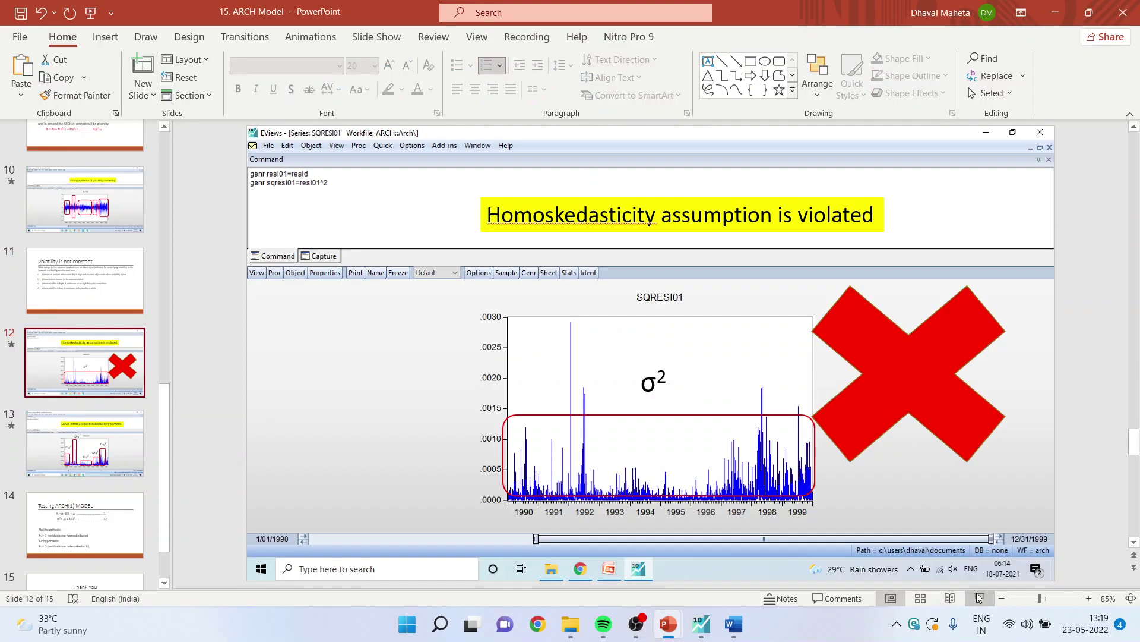
pyautogui.click(979, 597)
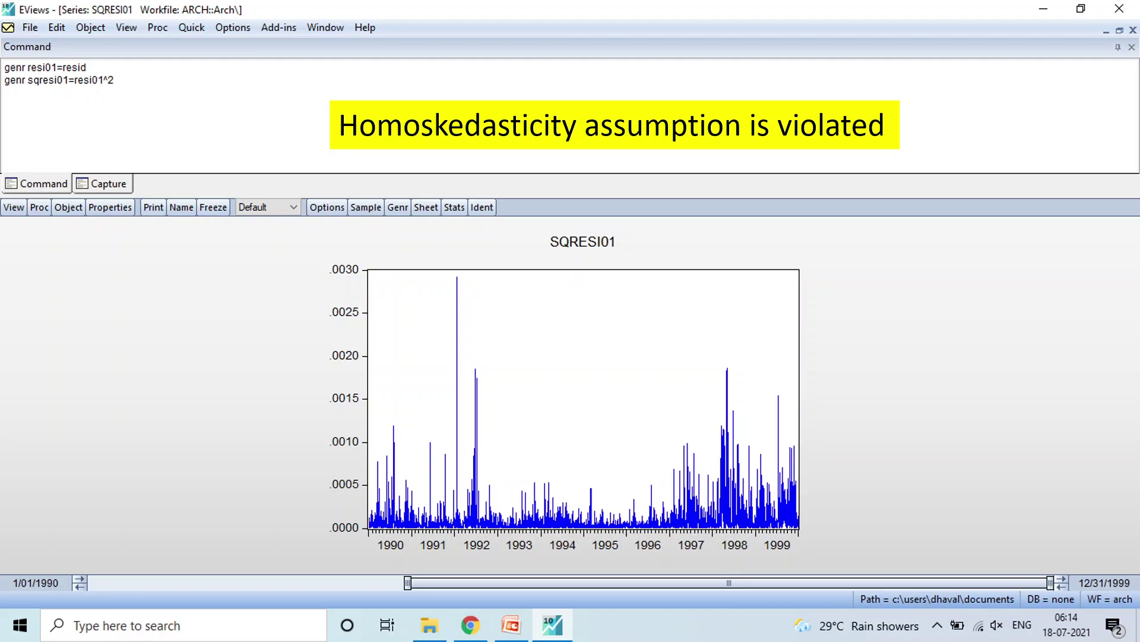
# Step: Present the homoskedasticity and heteroskedasticity slides to their end, and start the slide show from slide 14, Testing ARCH(1) MODEL
pyautogui.press('Right')
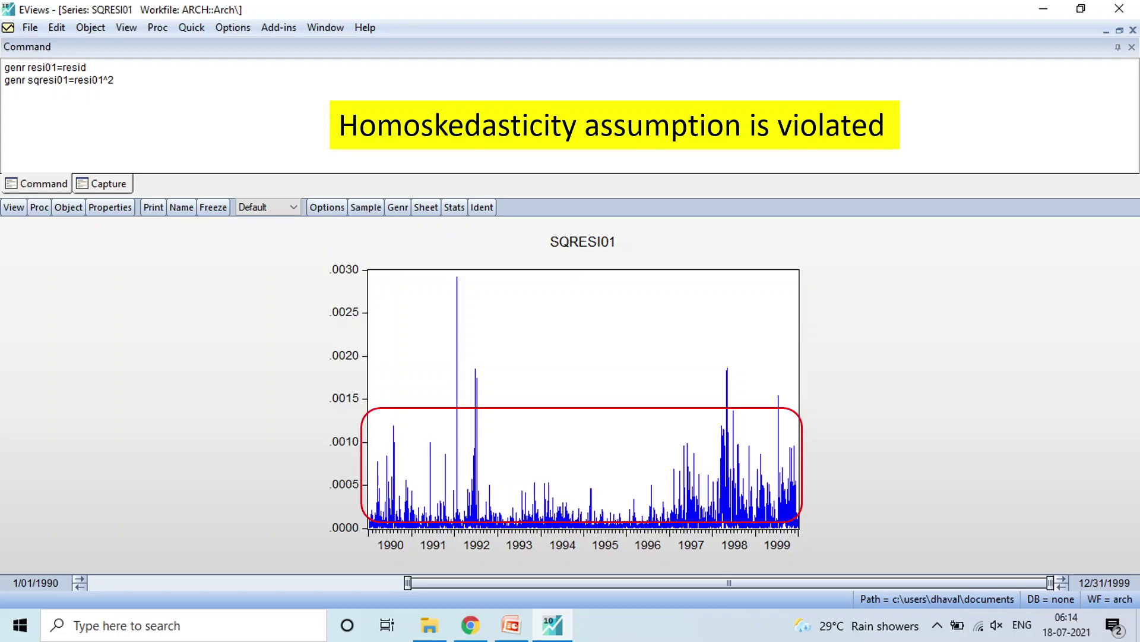
pyautogui.press('Right')
pyautogui.press('Right')
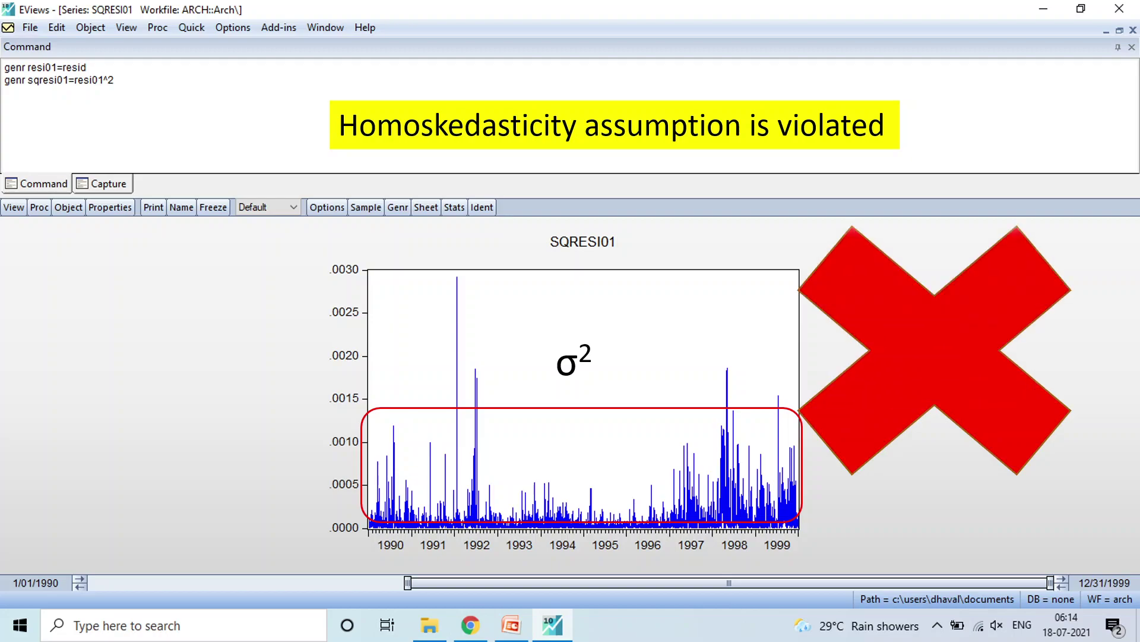
pyautogui.press('Right')
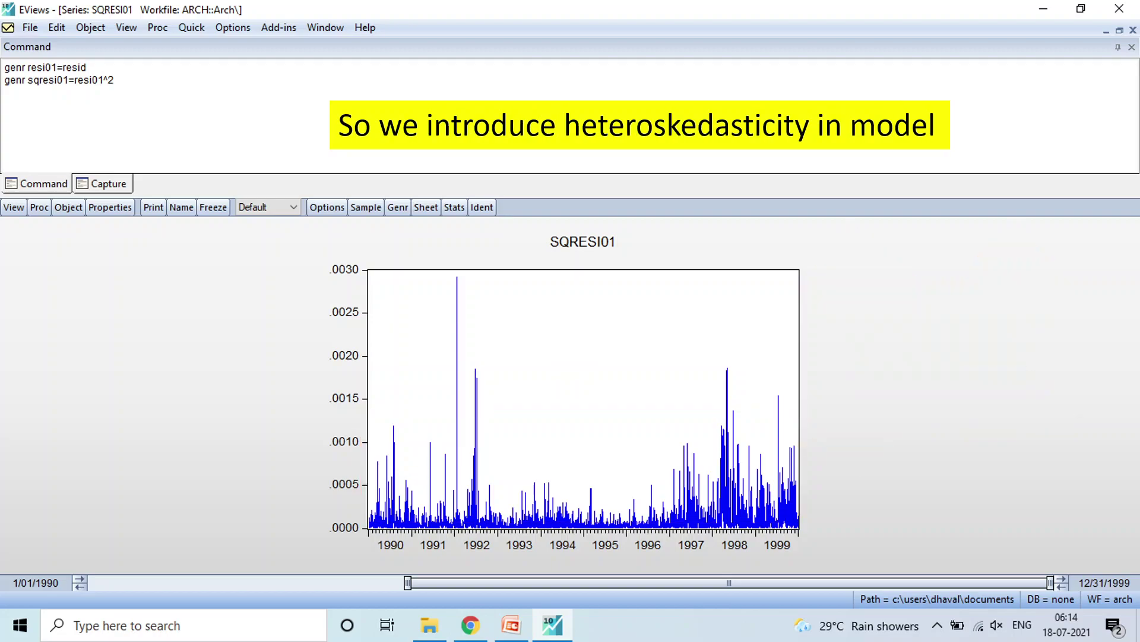
pyautogui.press('Right')
pyautogui.press('Right')
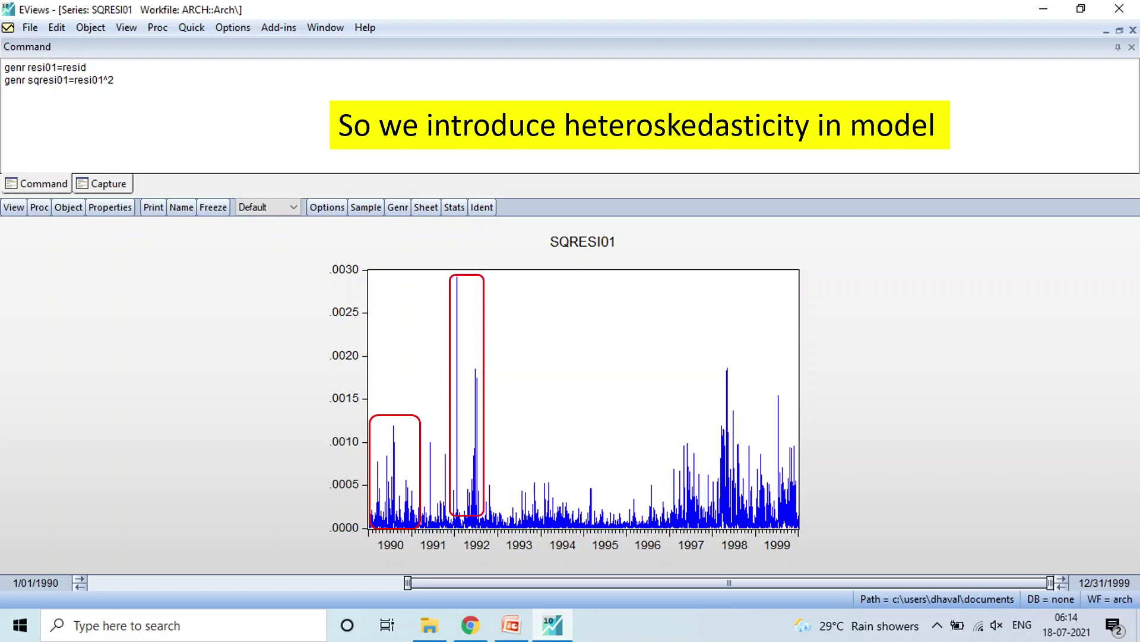
pyautogui.press('Right')
pyautogui.press('Right')
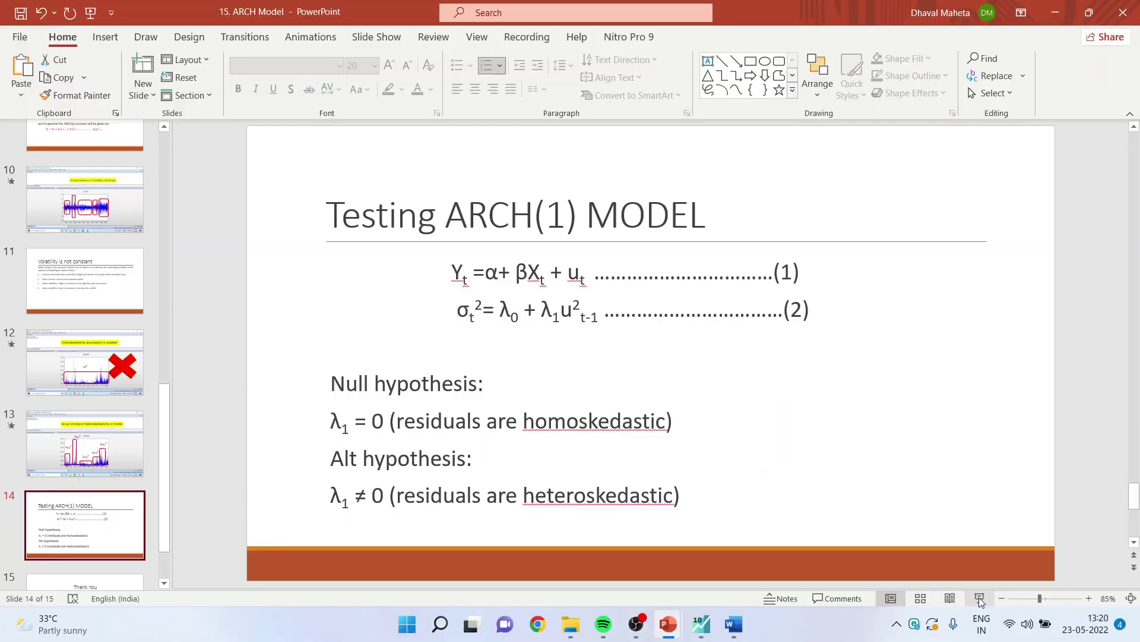
pyautogui.click(980, 599)
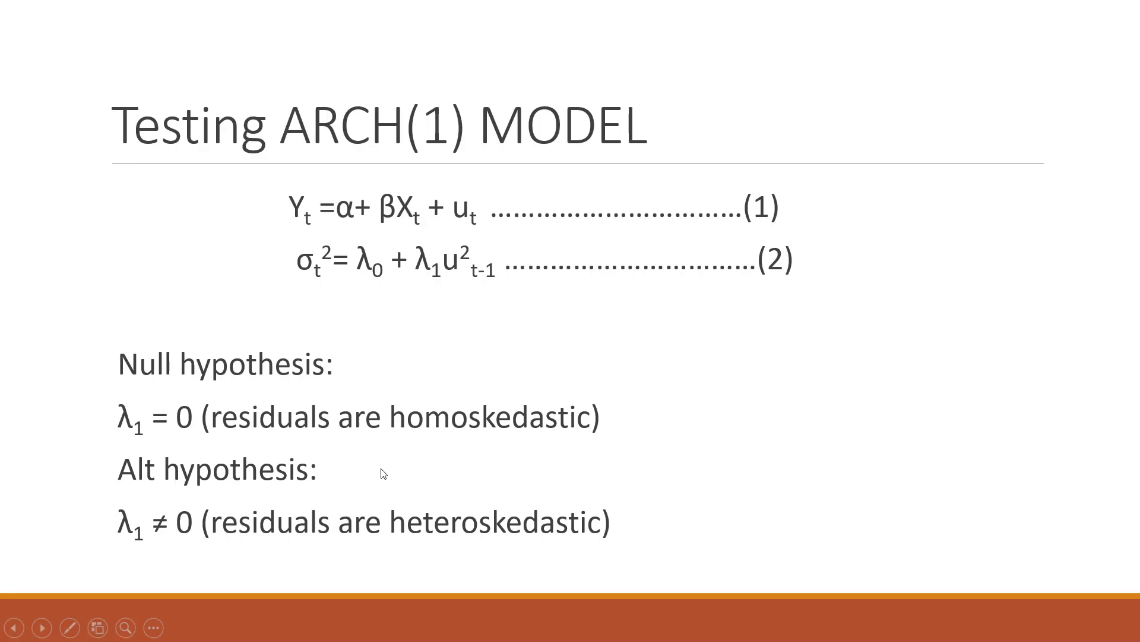
# Step: Return to EViews, estimate the least squares equation returns c returns(-1), and place its output window beside the workfile
pyautogui.hotkey('alt', 'Tab')
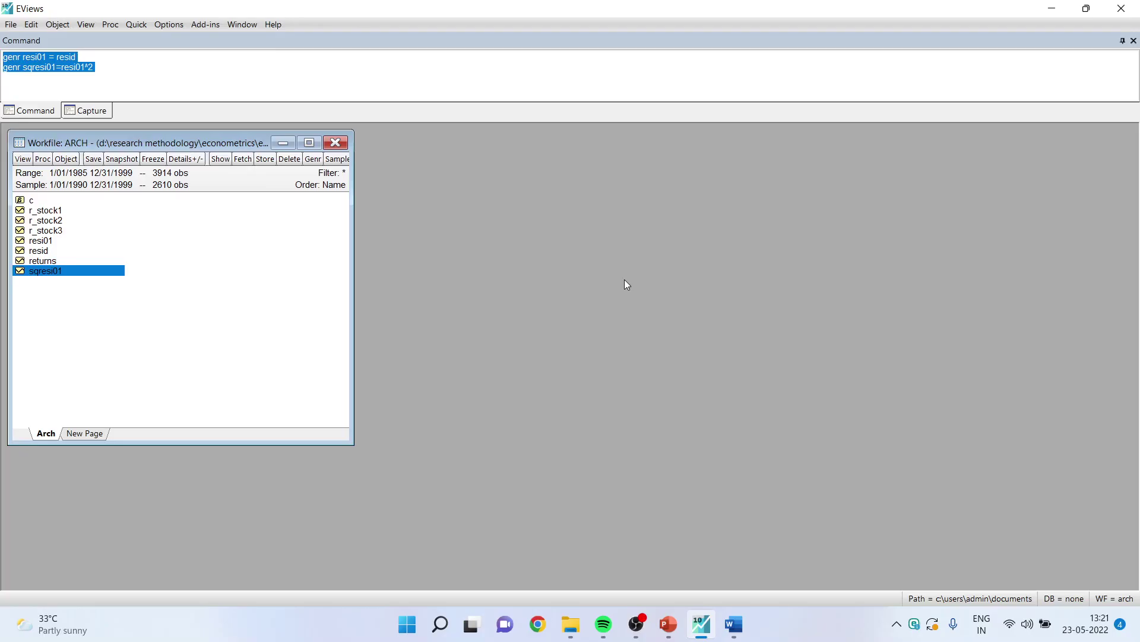
pyautogui.click(136, 25)
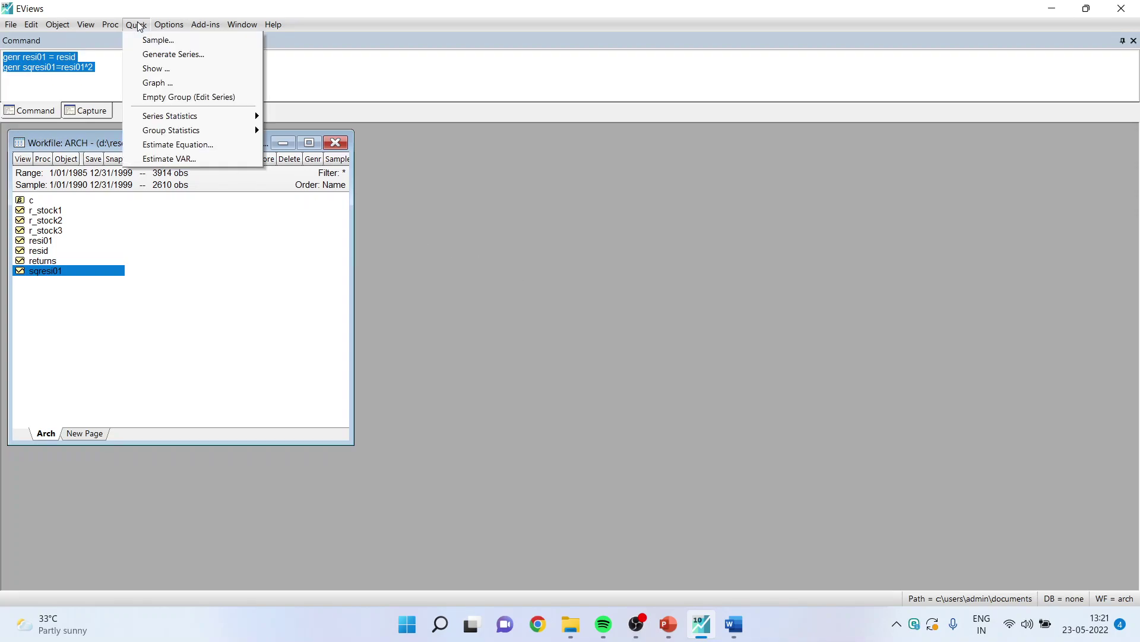
pyautogui.click(178, 145)
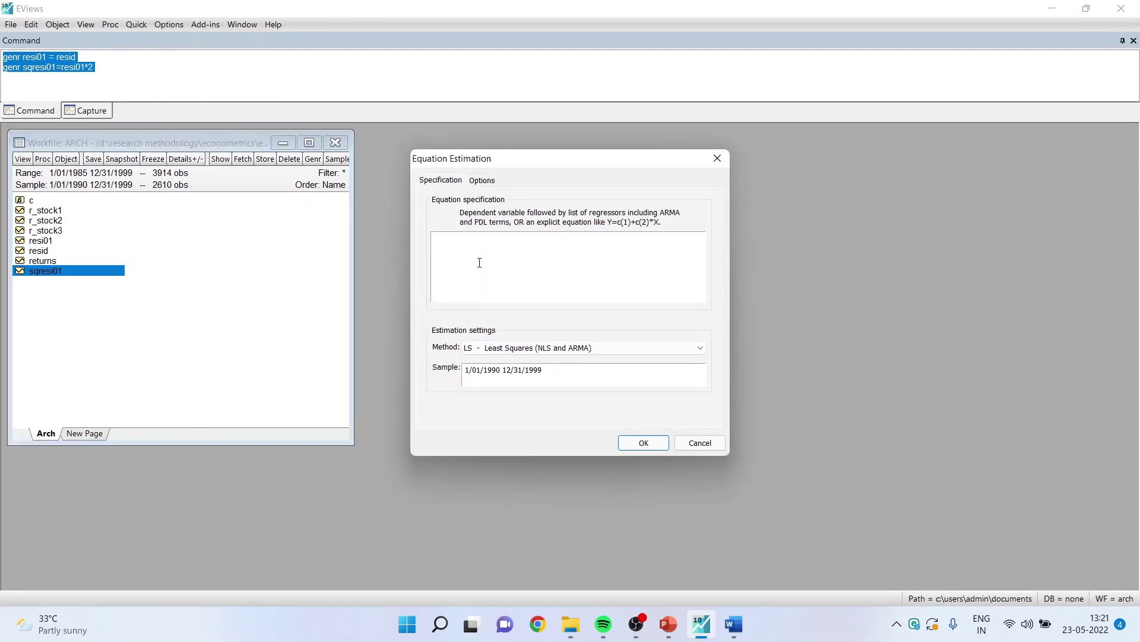
pyautogui.write('returns c returns(-1)')
pyautogui.press('Return')
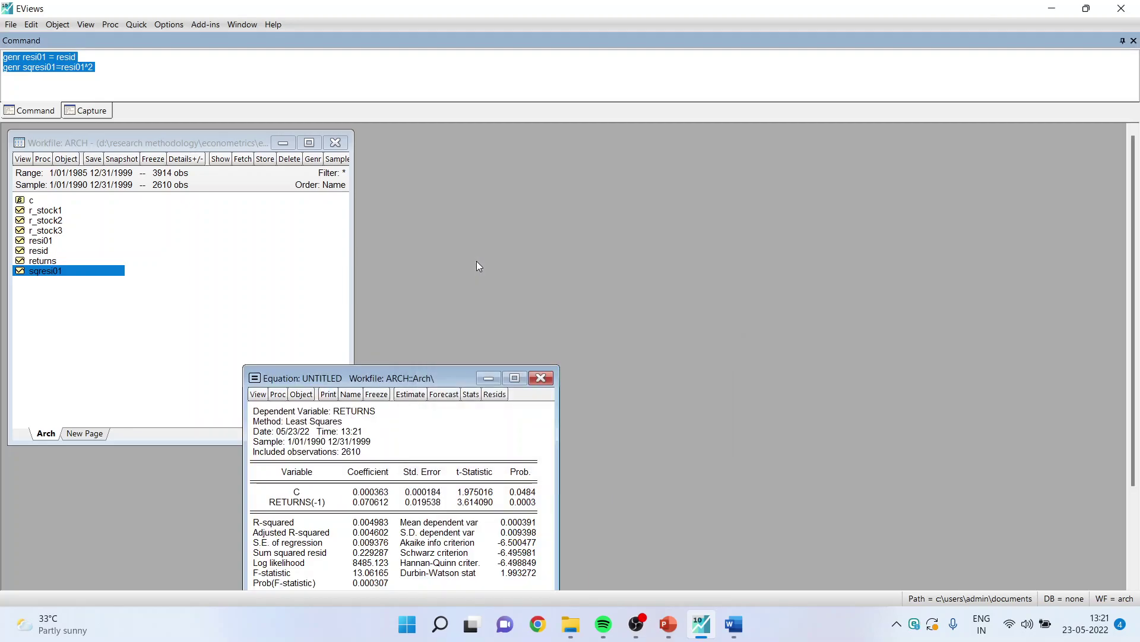
pyautogui.moveTo(395, 378); pyautogui.dragTo(511, 143)
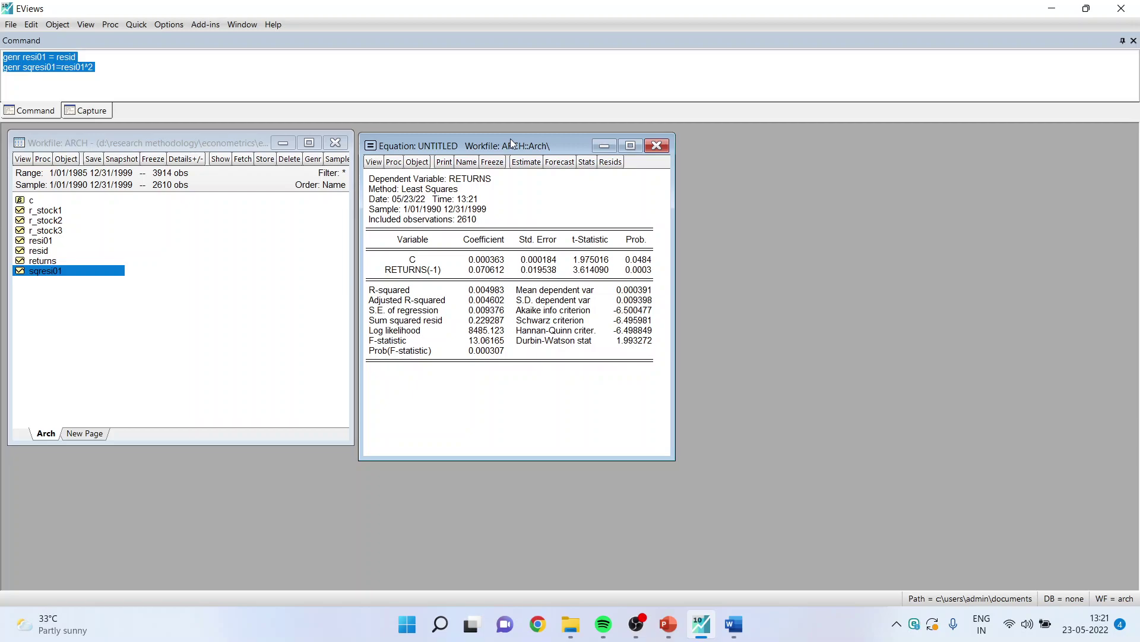
# Step: Run the ARCH heteroskedasticity test with 1 lag on the residuals of the returns equation
pyautogui.click(374, 162)
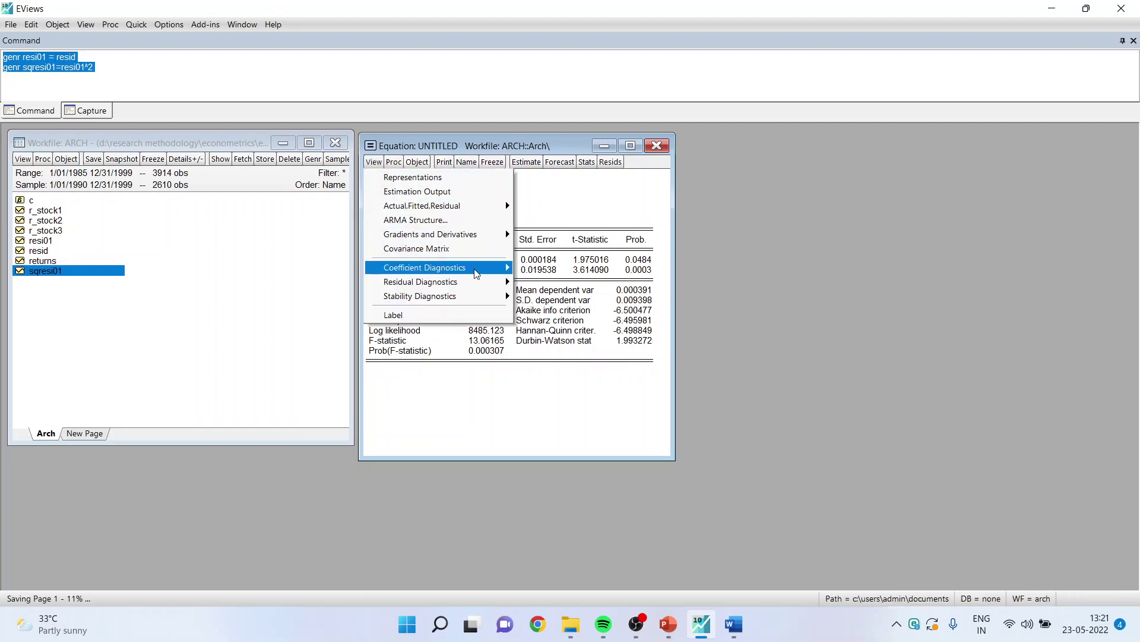
pyautogui.moveTo(472, 280)
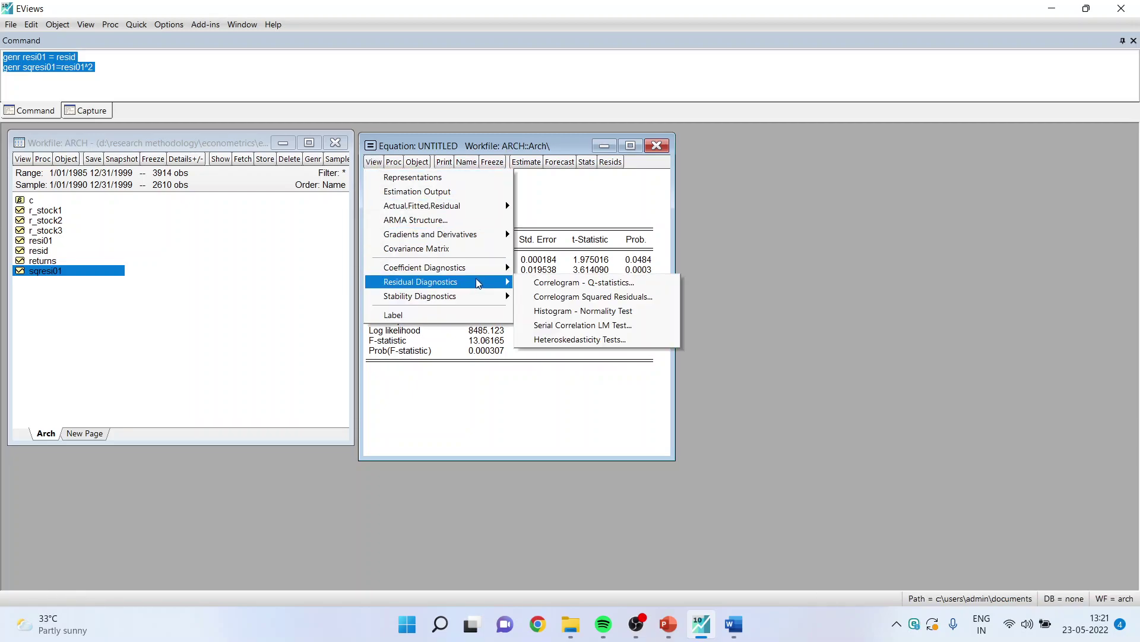
pyautogui.click(600, 341)
pyautogui.click(415, 260)
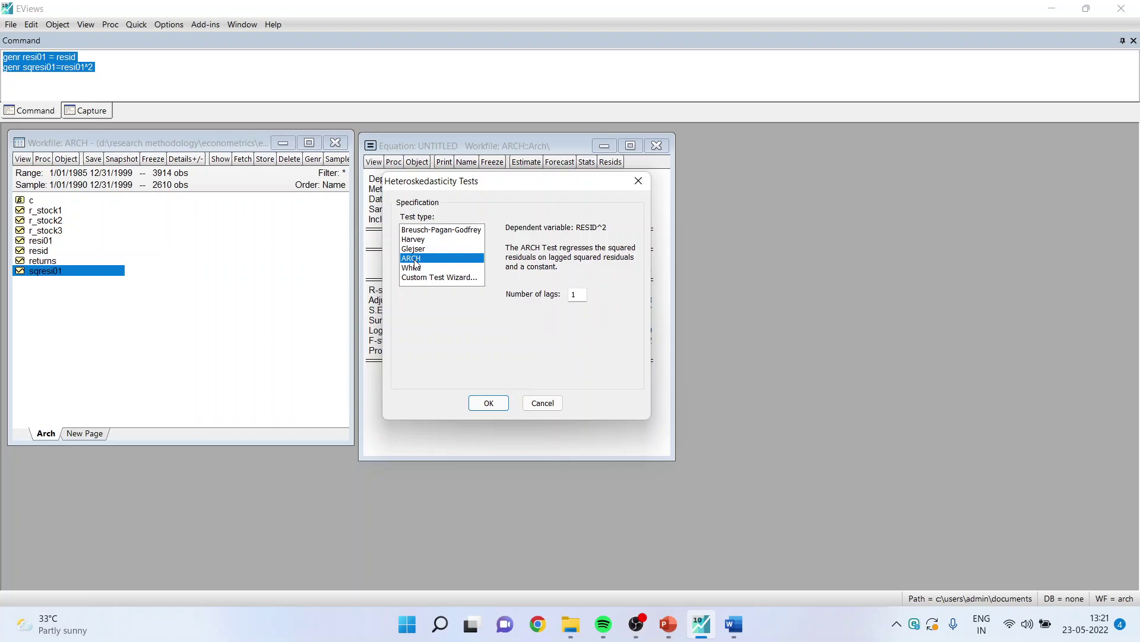
pyautogui.click(488, 403)
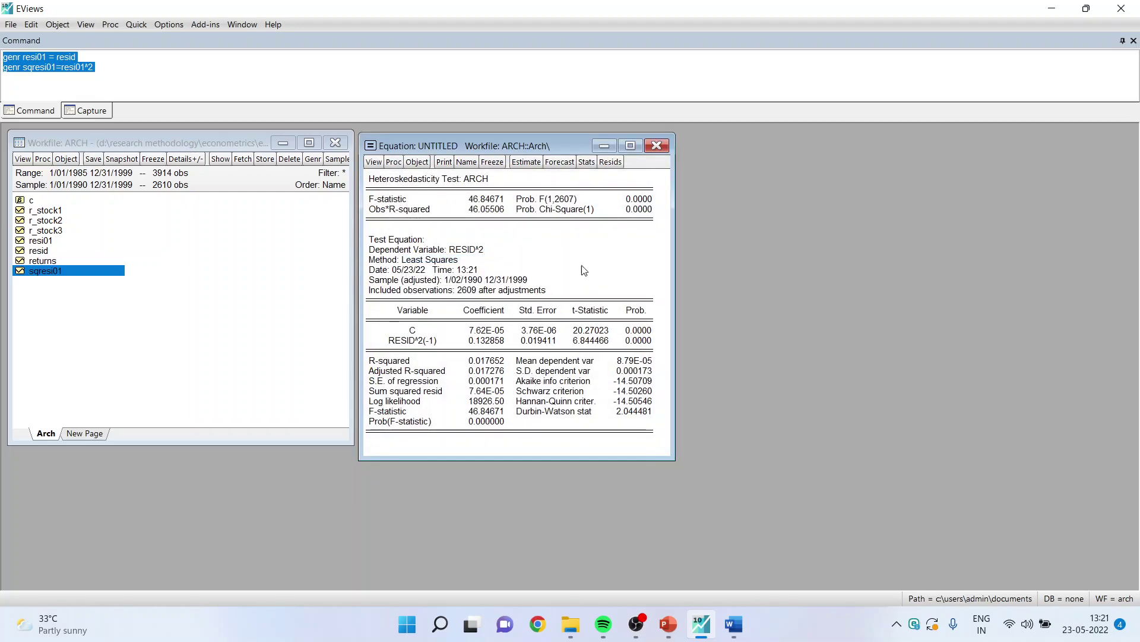
# Step: Maximize the equation window and copy the complete ARCH heteroskedasticity test output
pyautogui.click(630, 146)
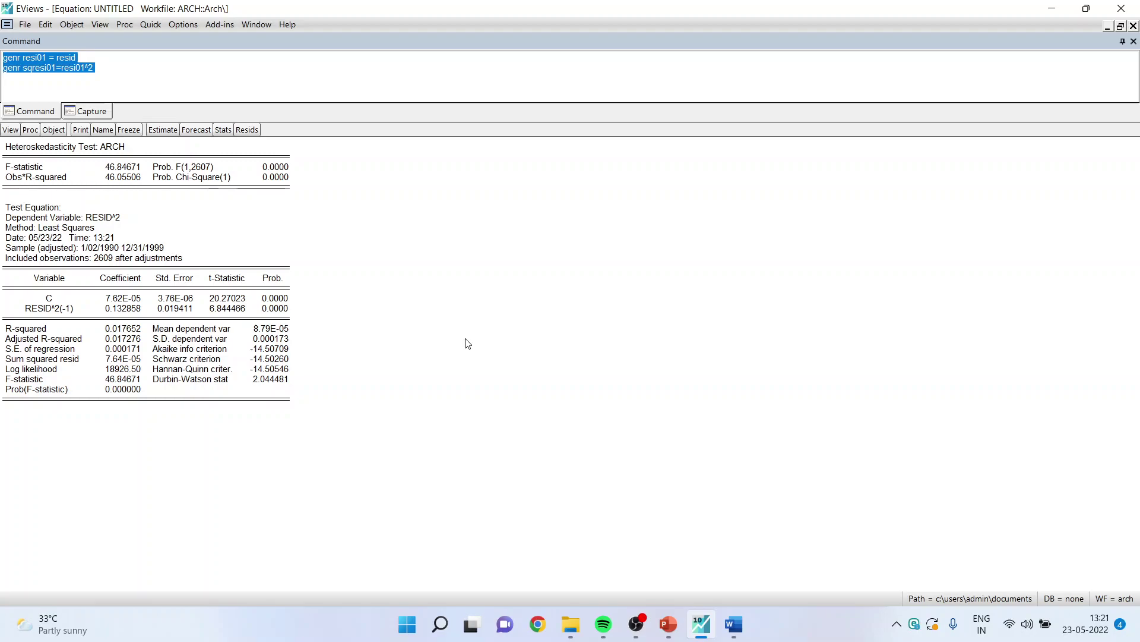
pyautogui.hotkey('ctrl', 'a')
pyautogui.rightClick(279, 216)
pyautogui.click(315, 224)
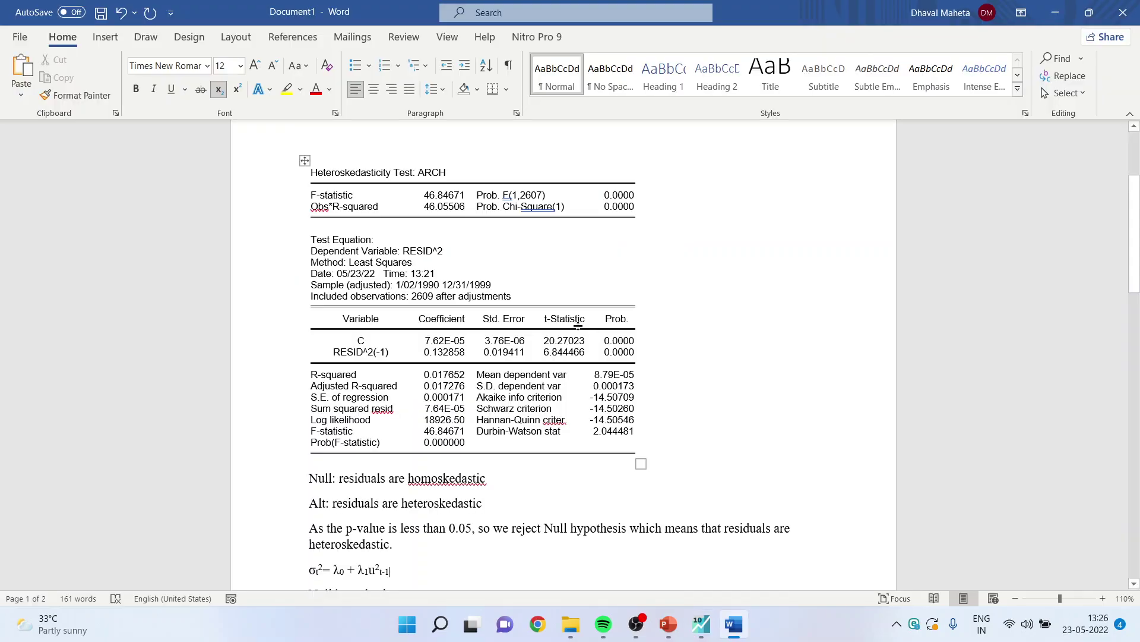
# Step: In the Word document Document1, examine the ARCH test p-values together with the null and alternative hypotheses and the written conclusion
pyautogui.moveTo(602, 207); pyautogui.dragTo(636, 212)
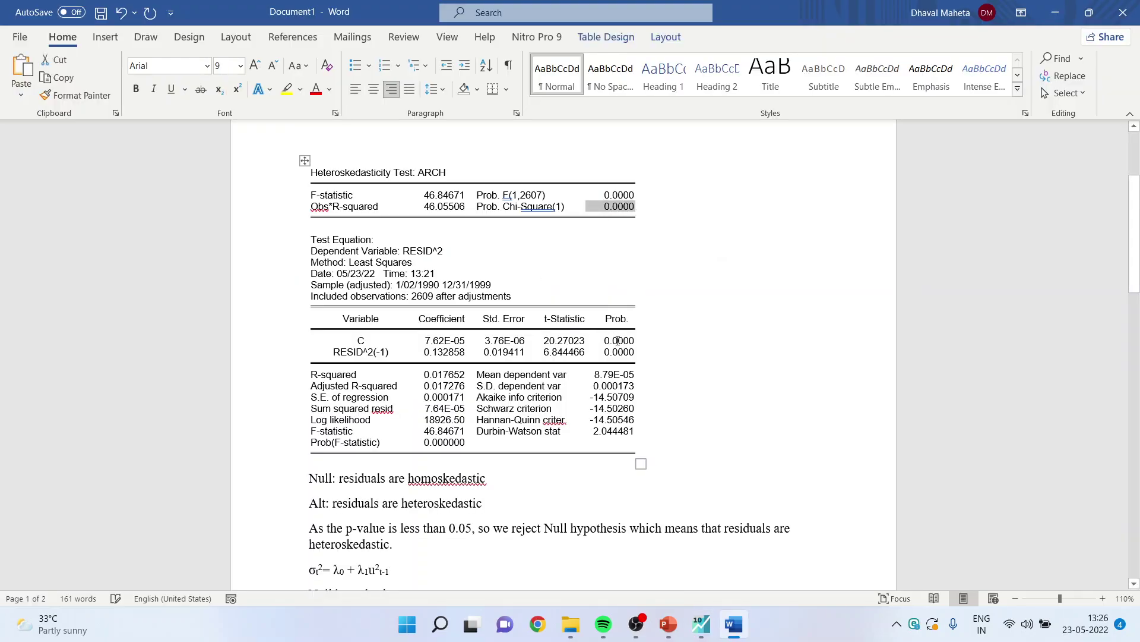
pyautogui.moveTo(604, 352); pyautogui.dragTo(643, 352)
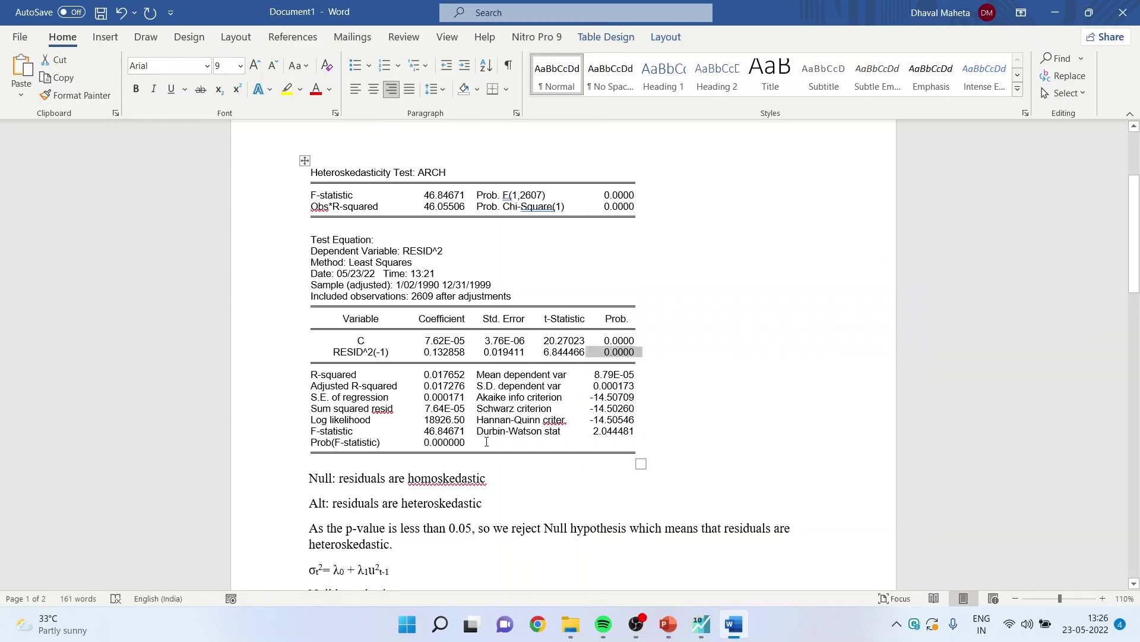
pyautogui.click(482, 478)
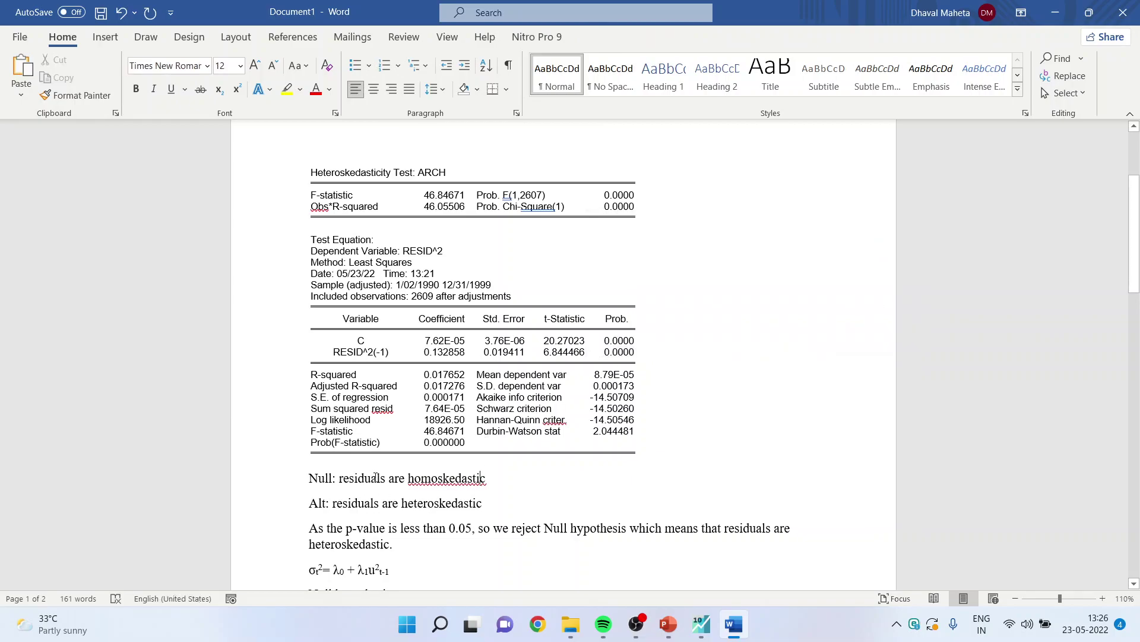
pyautogui.press('Down')
pyautogui.moveTo(635, 514); pyautogui.dragTo(640, 528)
pyautogui.click(621, 547)
pyautogui.click(308, 527)
pyautogui.hotkey('shift', 'Down')
pyautogui.hotkey('shift', 'Down')
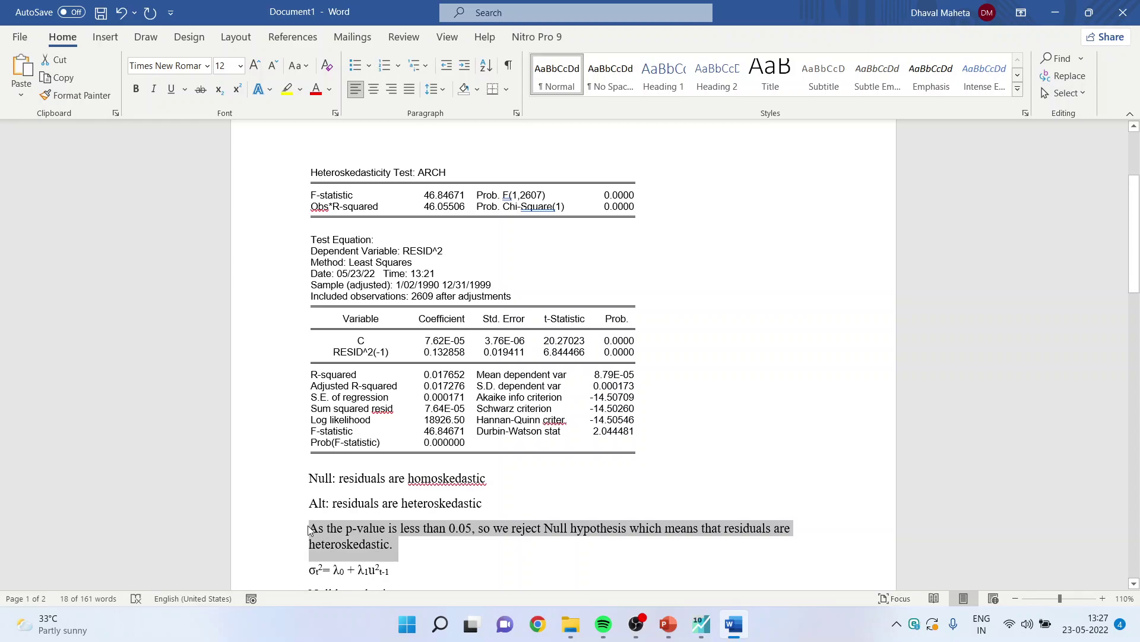
pyautogui.moveTo(604, 206); pyautogui.dragTo(634, 207)
pyautogui.scroll(-1, 602, 256)
pyautogui.scroll(-4, 603, 256)
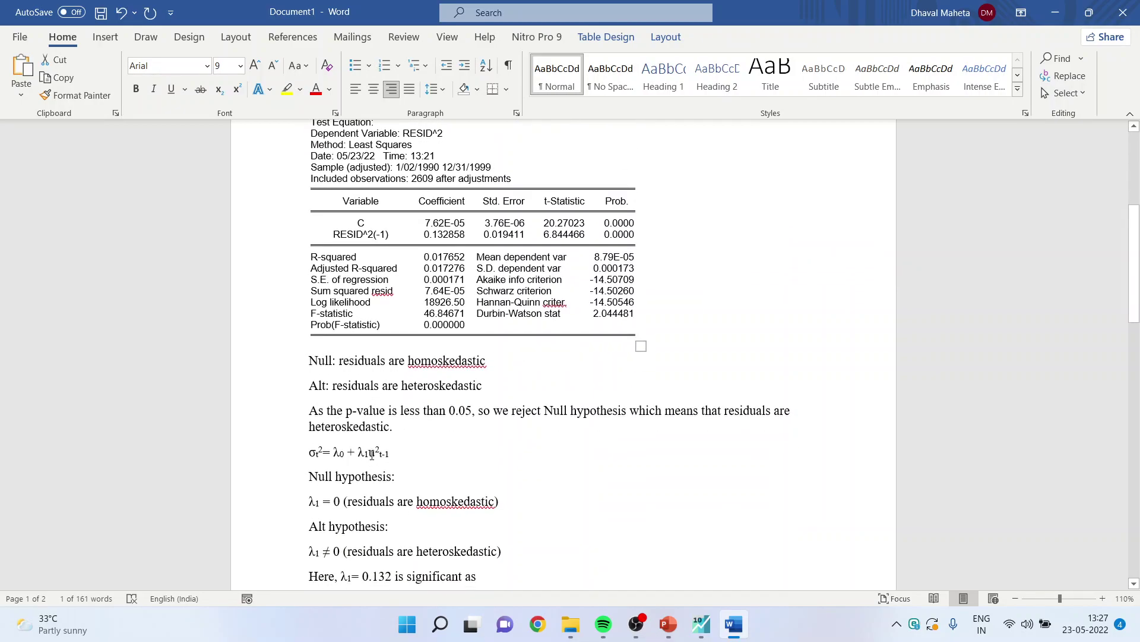
# Step: Delete and retype the subscript 1 of λ1 in the variance equation
pyautogui.click(372, 454)
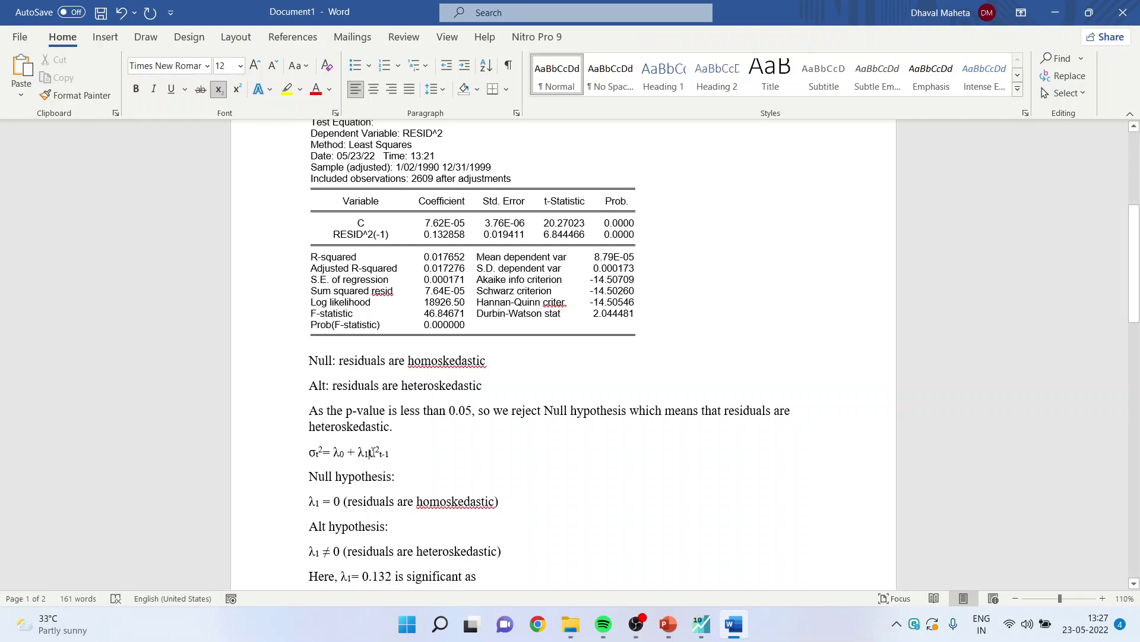
pyautogui.press('BackSpace')
pyautogui.write('1')
# Step: Review the λ1 hypotheses against the RESID^2(-1) coefficient and p-value, and read the conclusion on ARCH effects
pyautogui.moveTo(500, 502); pyautogui.dragTo(306, 501)
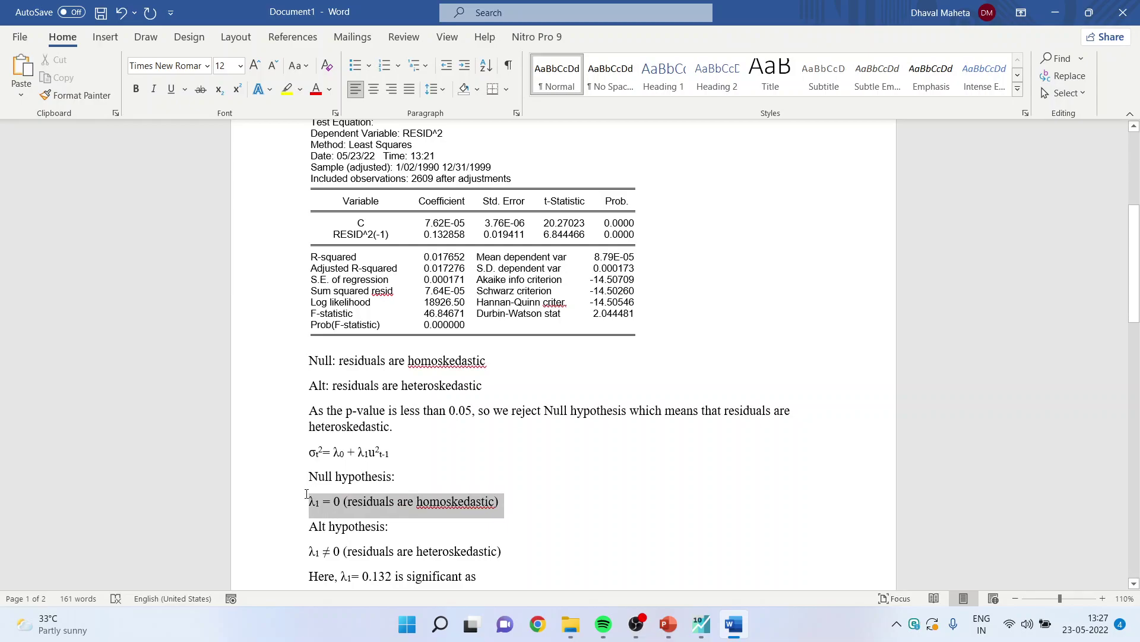
pyautogui.scroll(-3, 513, 488)
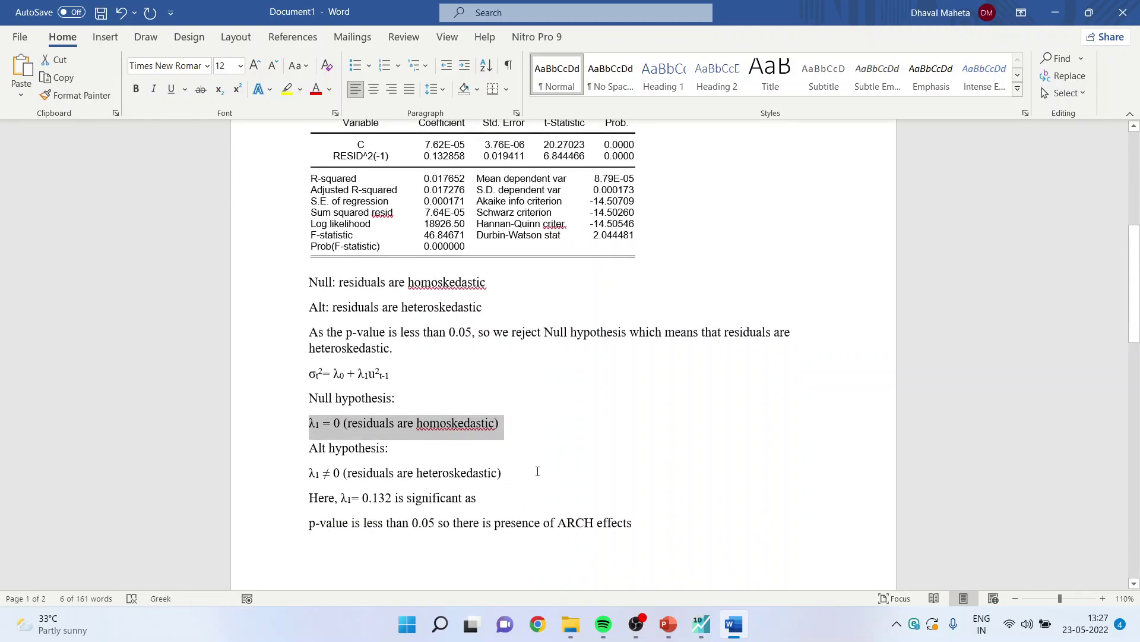
pyautogui.scroll(3, 537, 471)
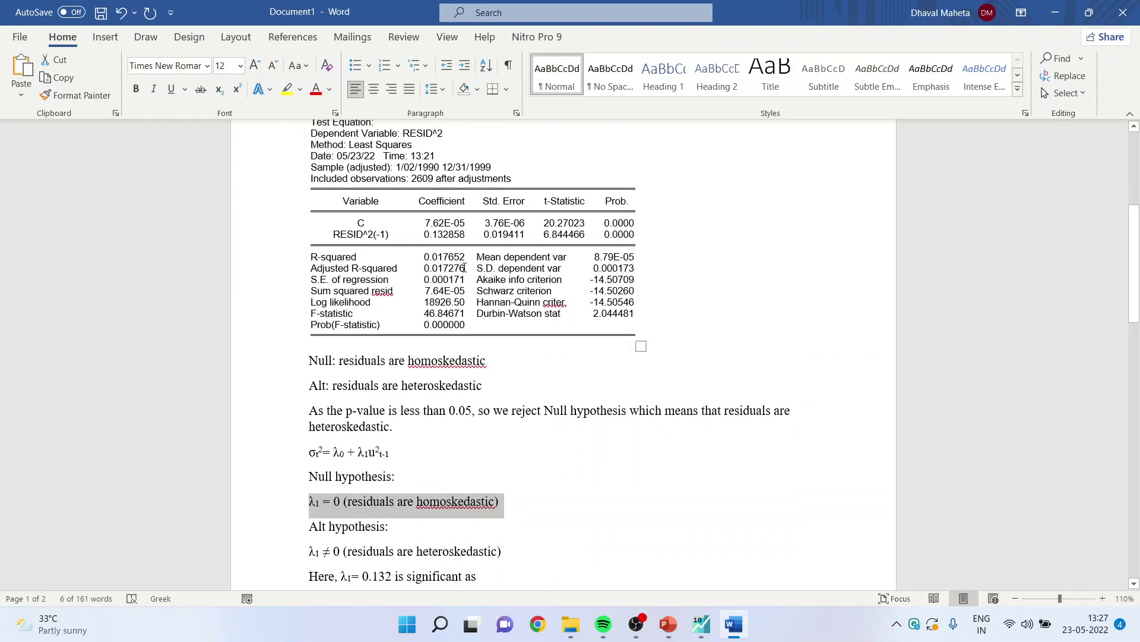
pyautogui.moveTo(424, 235); pyautogui.dragTo(466, 235)
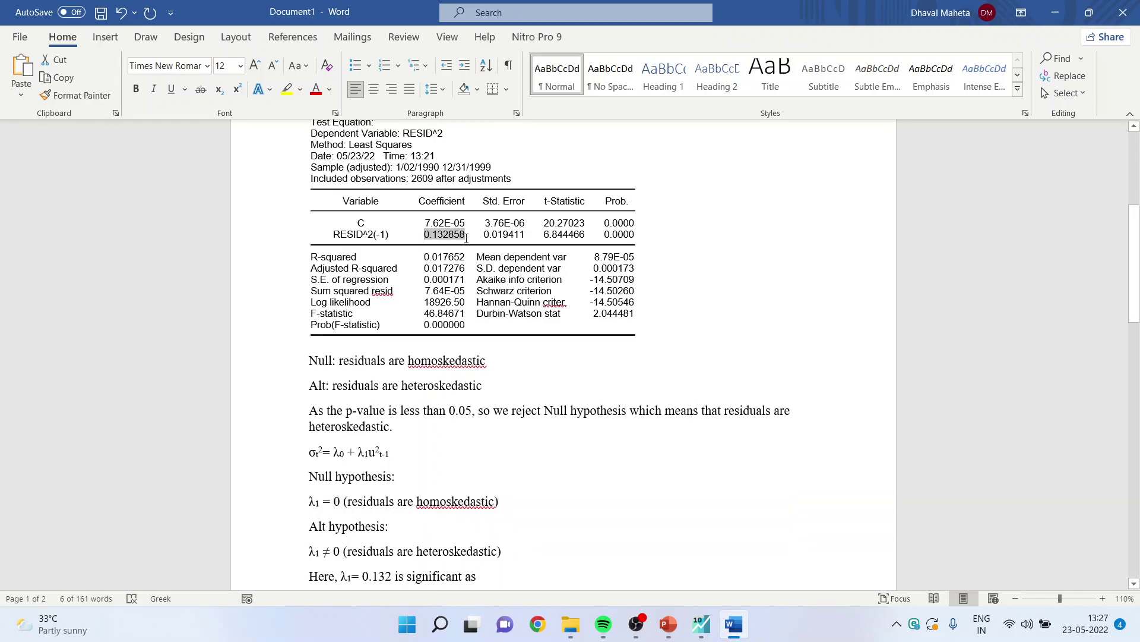
pyautogui.moveTo(604, 236); pyautogui.dragTo(683, 252)
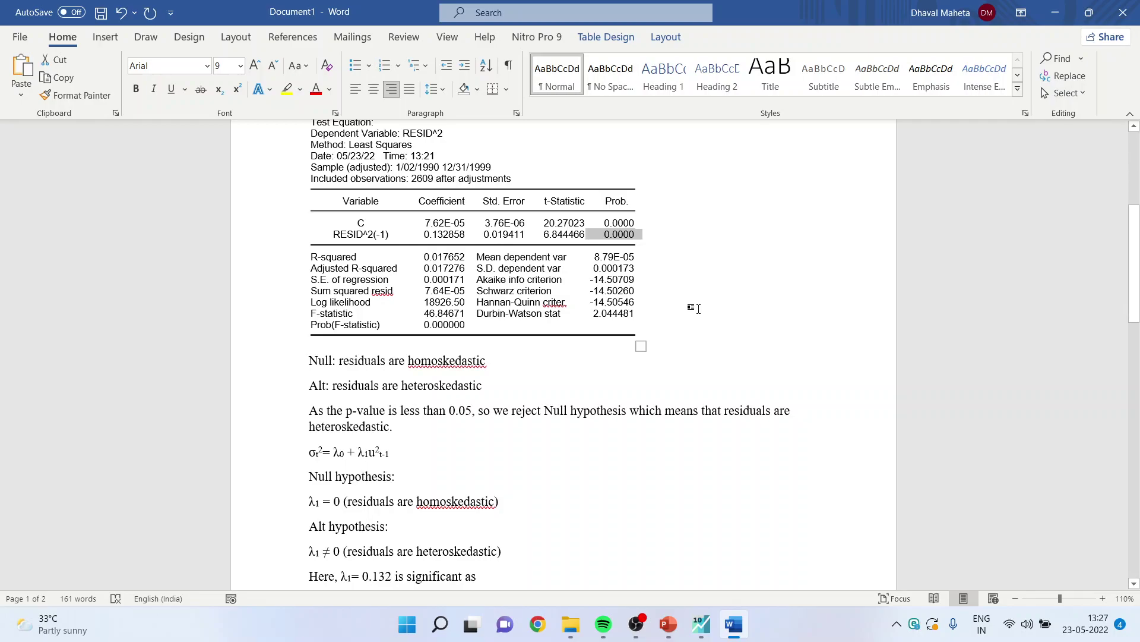
pyautogui.scroll(-3, 698, 309)
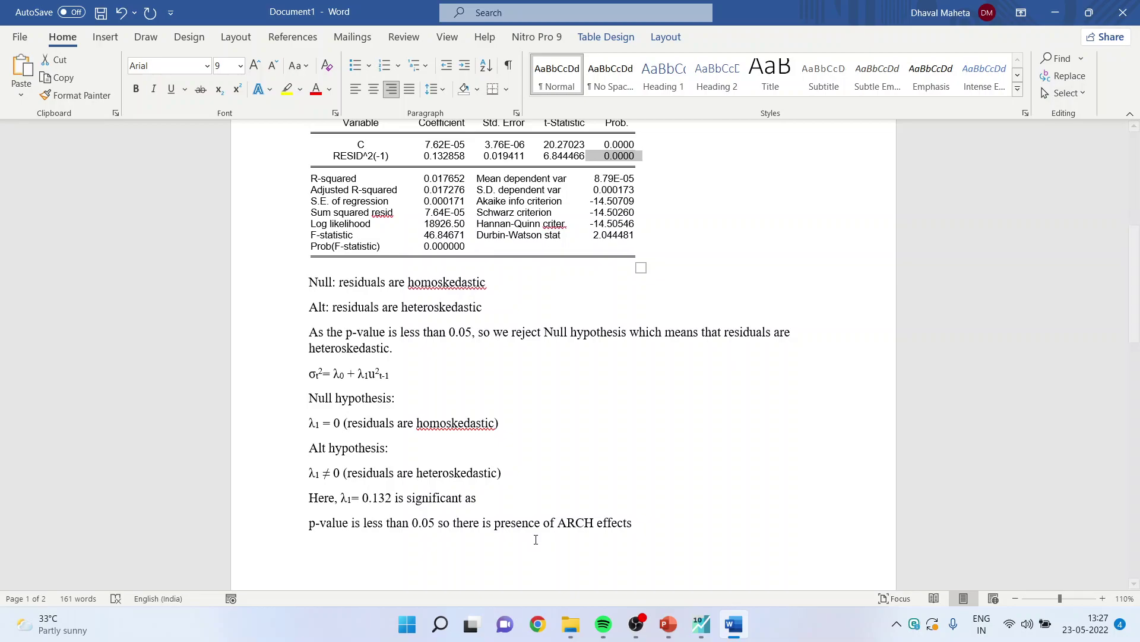
# Step: In EViews, re-specify the returns equation with the ARCH (Autoregressive Conditional Heteroskedasticity) method, keeping ARCH order 1 and setting GARCH order to 0
pyautogui.click(715, 627)
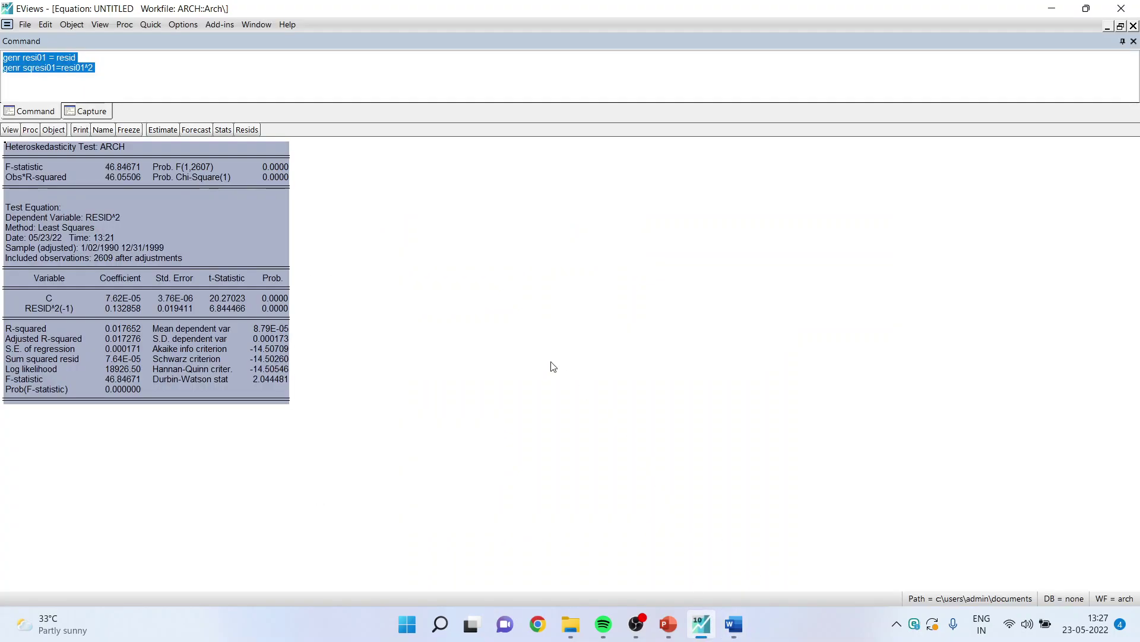
pyautogui.click(161, 132)
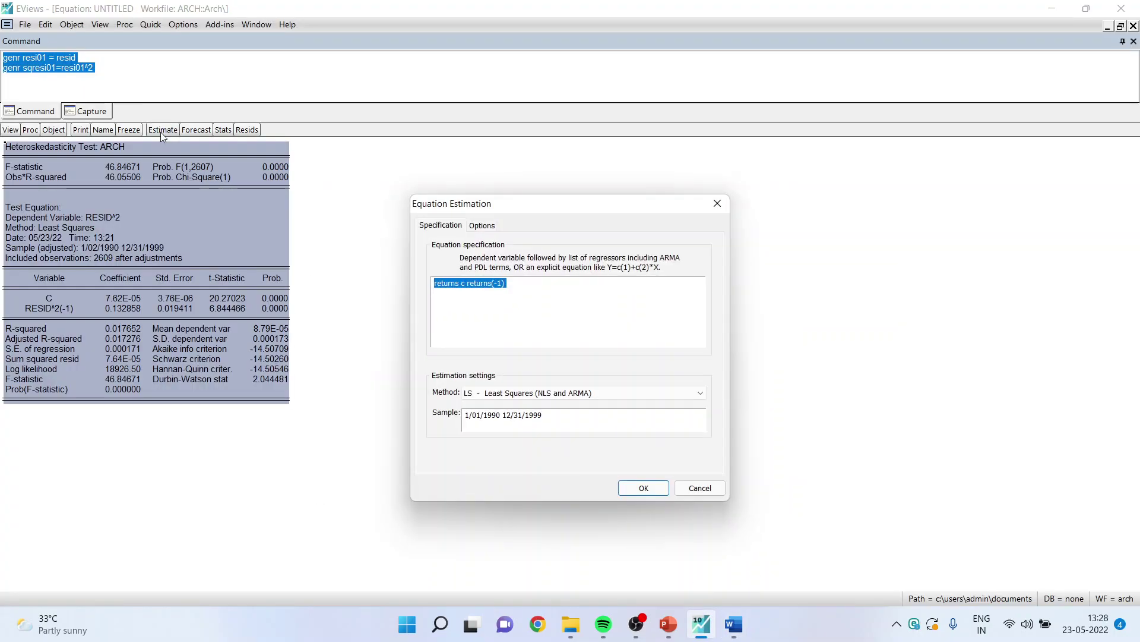
pyautogui.click(701, 393)
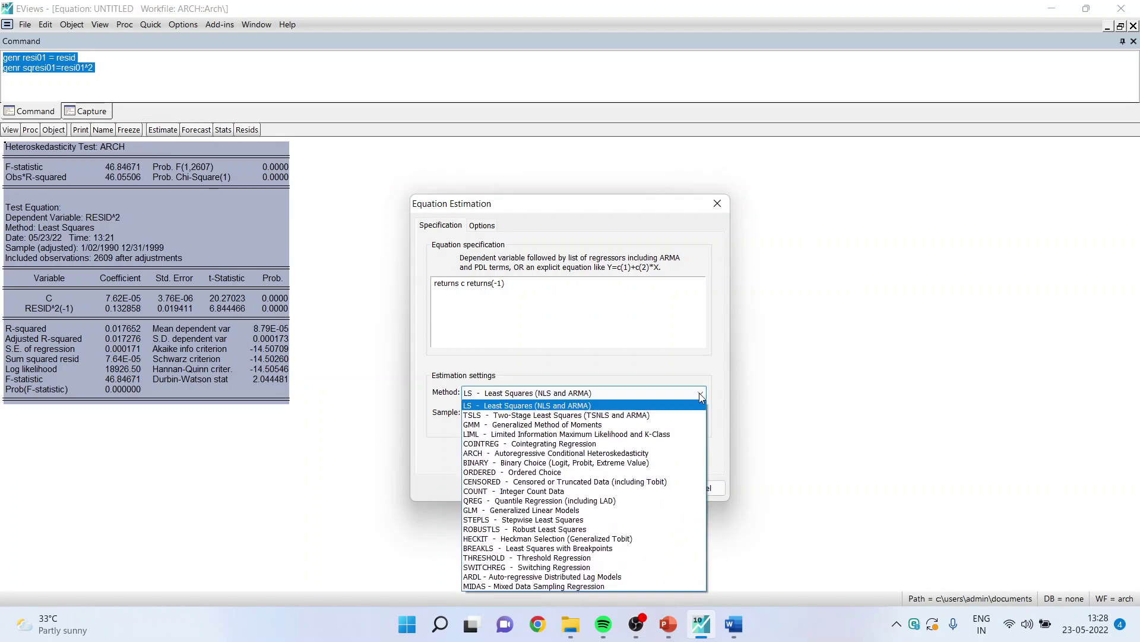
pyautogui.click(642, 455)
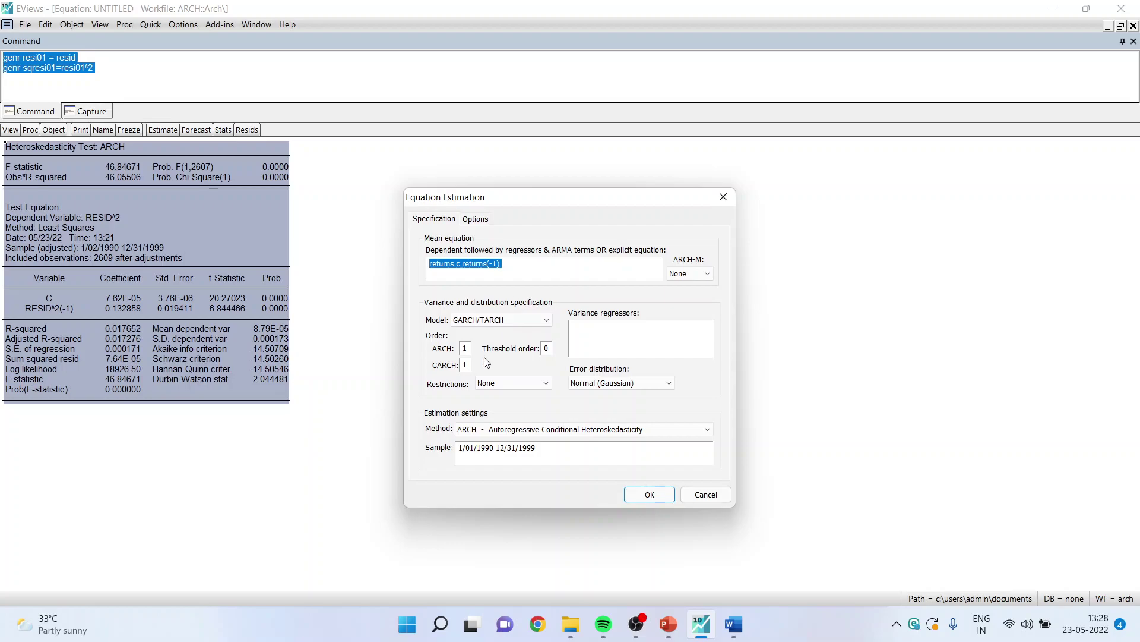
pyautogui.click(468, 365)
pyautogui.press('BackSpace')
pyautogui.write('0')
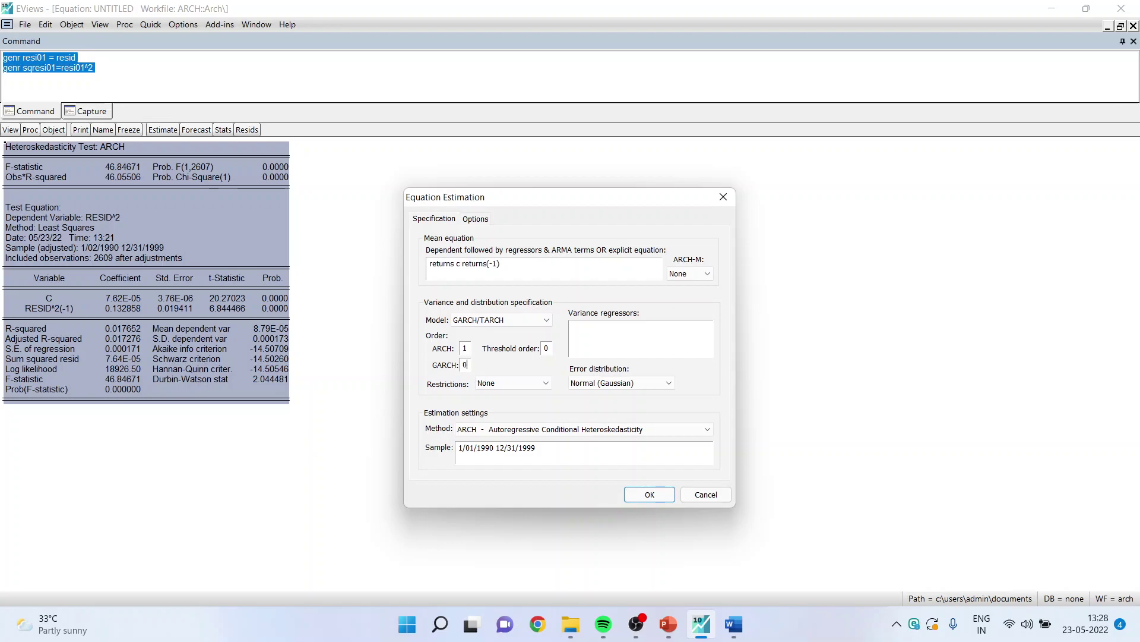
# Step: Check the optimization and covariance options of the ARCH specification and run the estimation of returns on c and returns(-1)
pyautogui.click(477, 219)
pyautogui.click(443, 219)
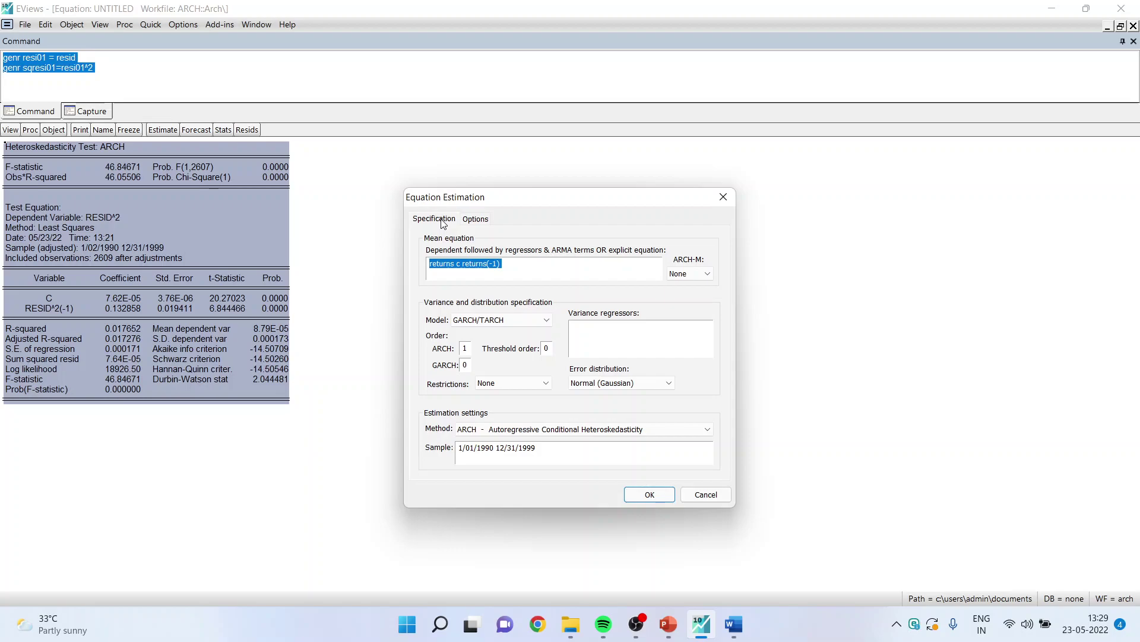
pyautogui.click(483, 223)
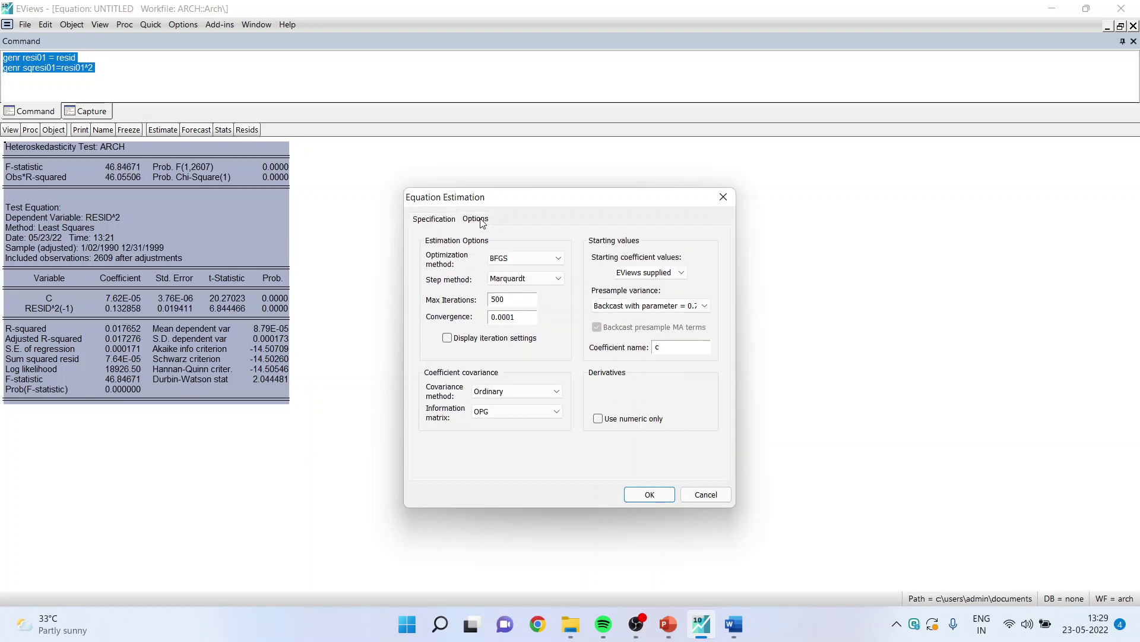
pyautogui.click(442, 221)
pyautogui.click(650, 494)
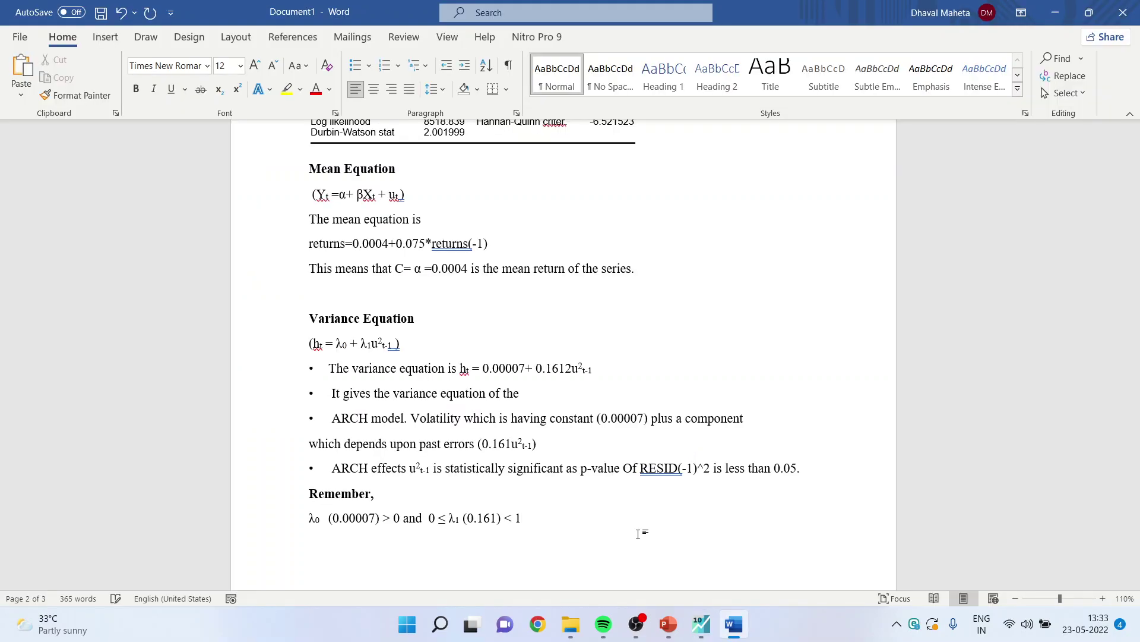
# Step: In the Word document, compare the mean and variance equation coefficients in the ARCH output table with the written equations
pyautogui.scroll(8, 347, 262)
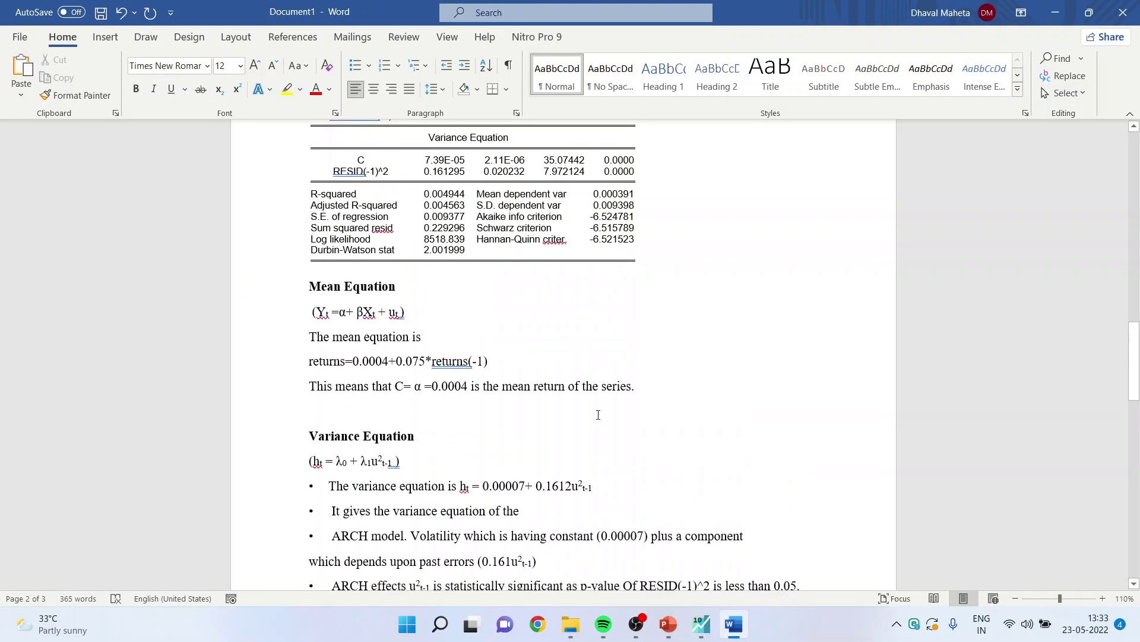
pyautogui.moveTo(347, 262); pyautogui.dragTo(639, 274)
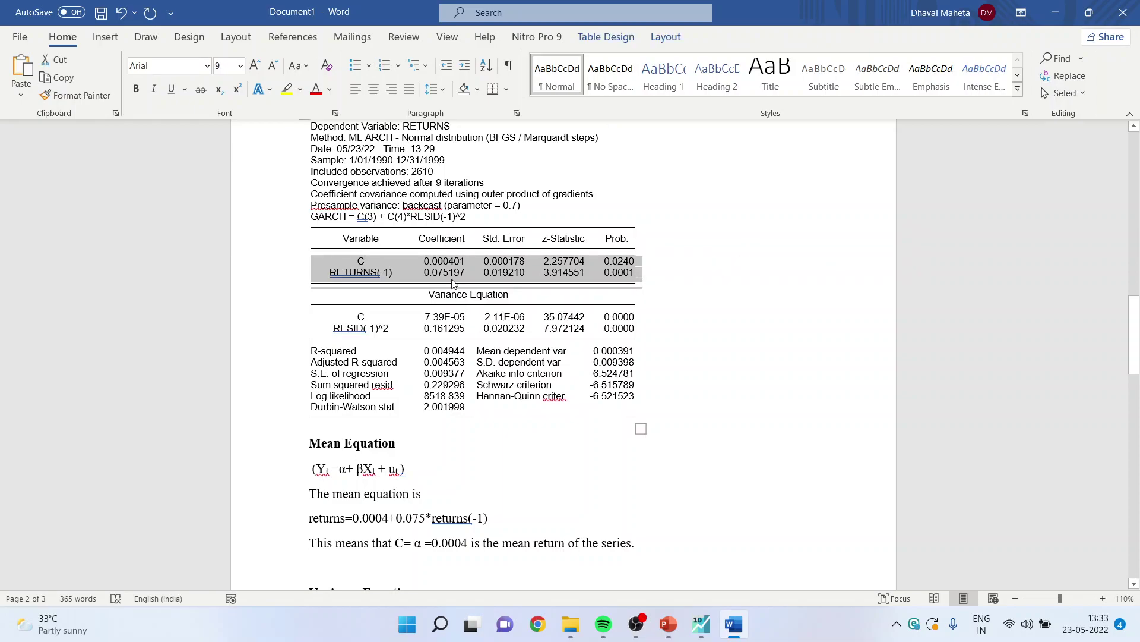
pyautogui.moveTo(431, 294); pyautogui.dragTo(604, 334)
pyautogui.click(467, 267)
pyautogui.moveTo(424, 261); pyautogui.dragTo(463, 263)
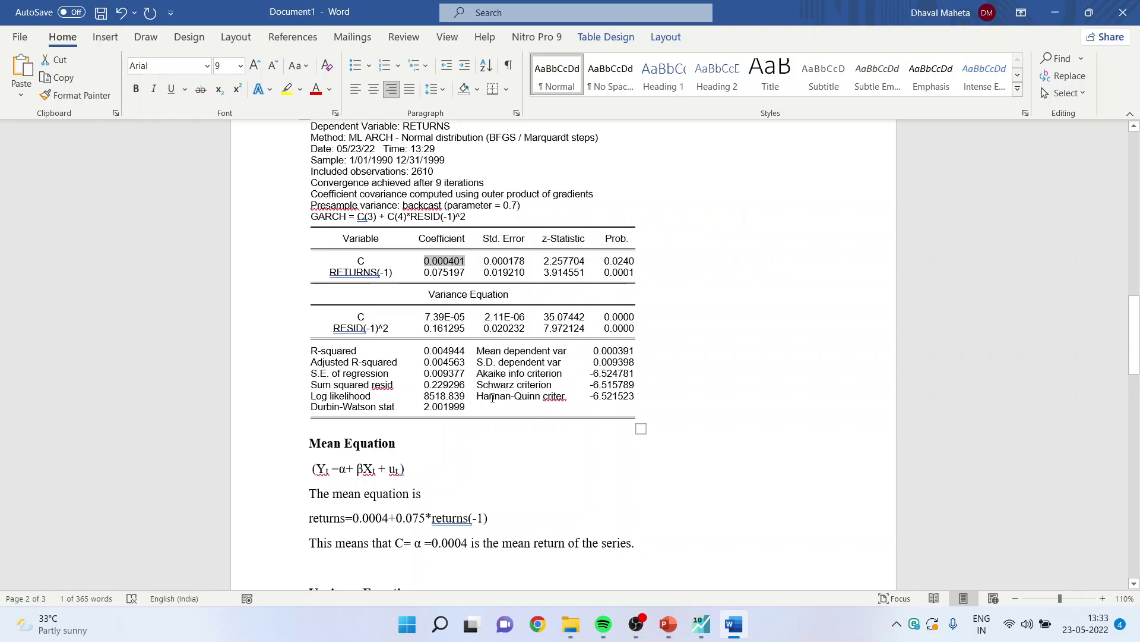
pyautogui.scroll(-3, 492, 395)
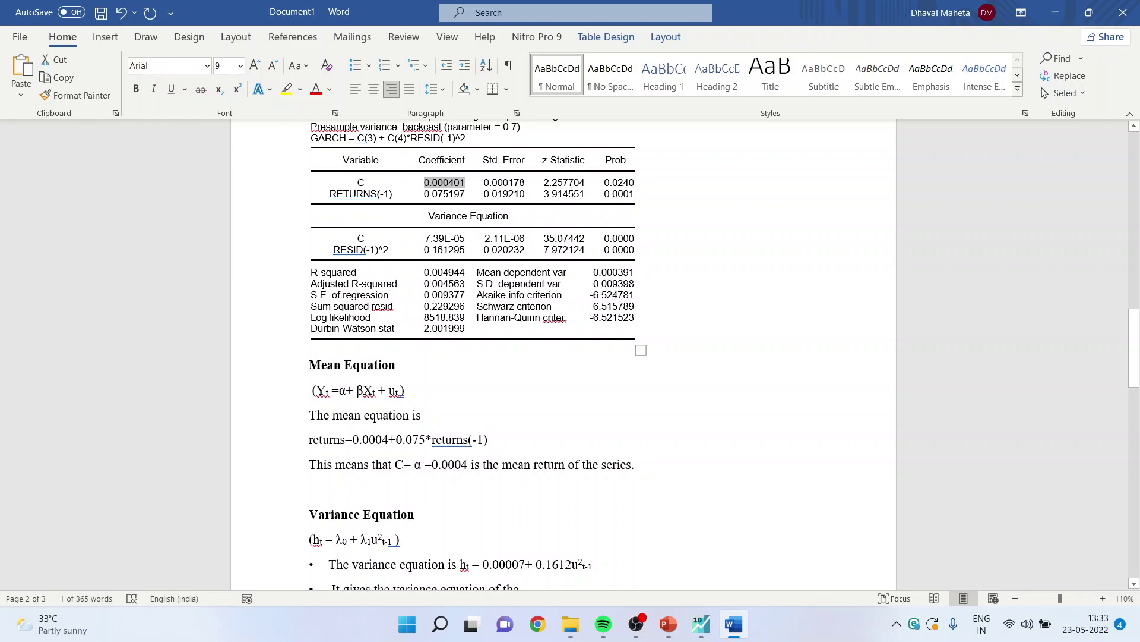
pyautogui.moveTo(433, 468); pyautogui.dragTo(467, 473)
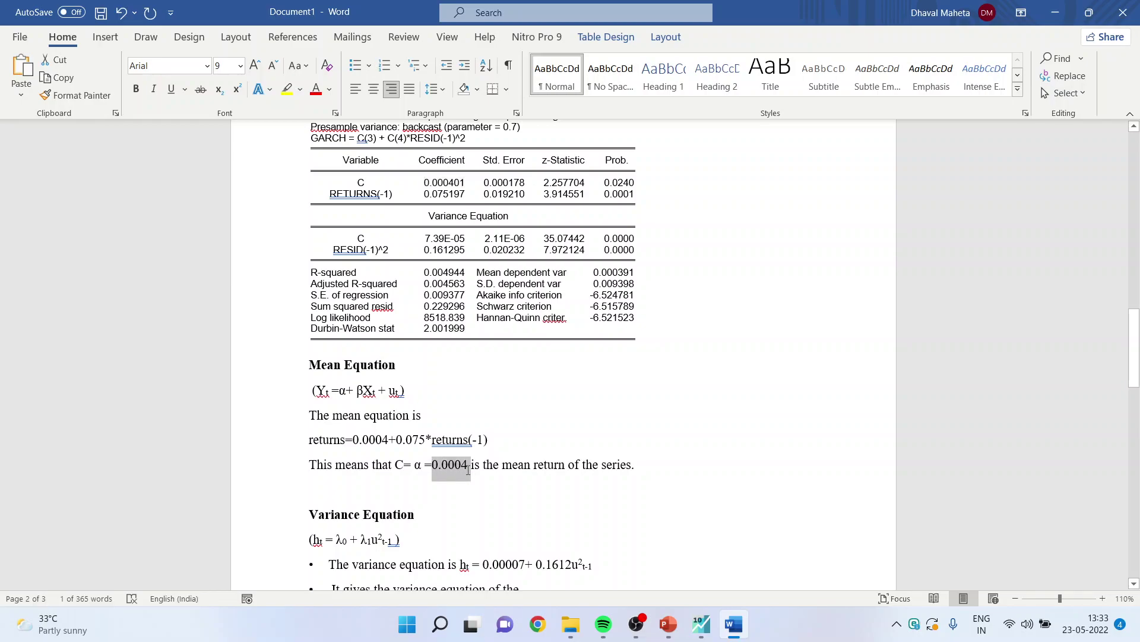
pyautogui.click(517, 489)
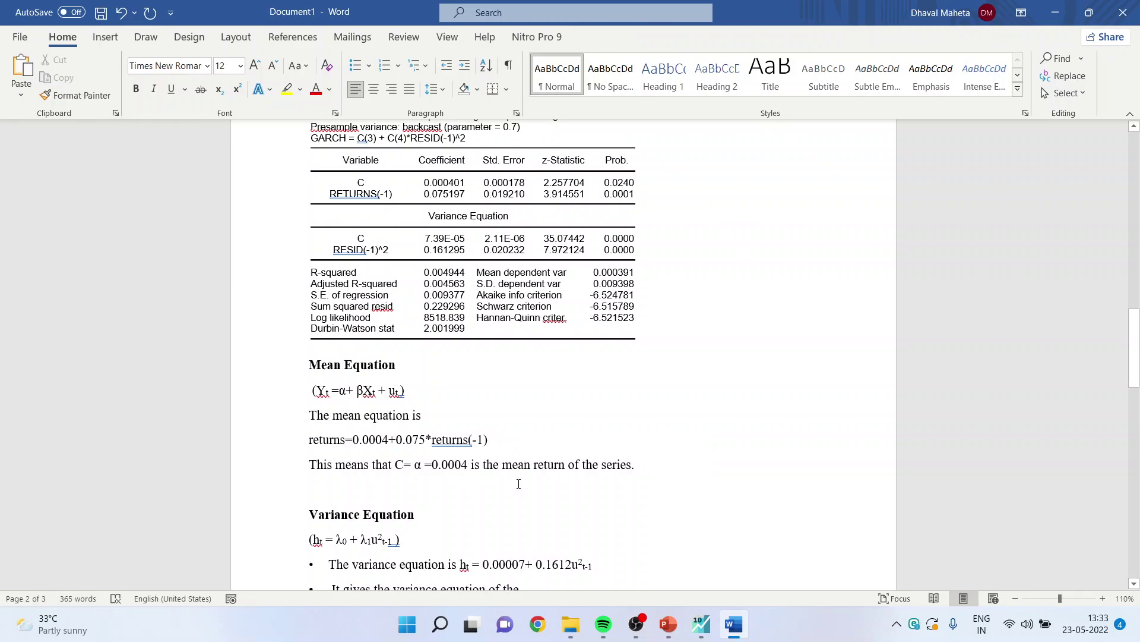
pyautogui.scroll(-1, 520, 490)
pyautogui.scroll(-1, 517, 494)
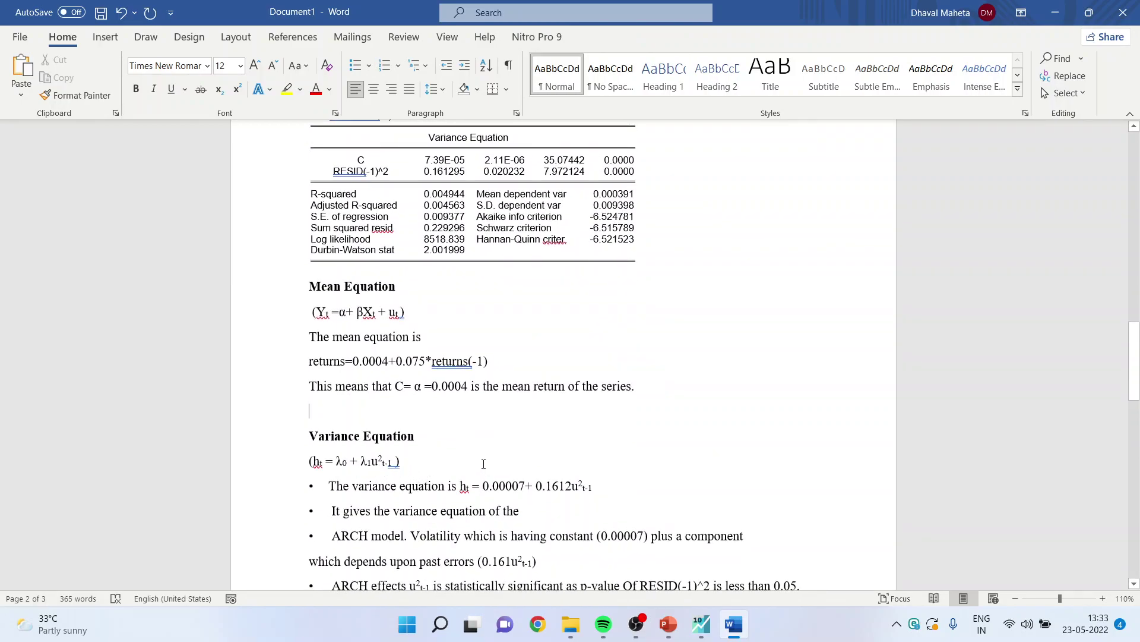
pyautogui.click(447, 159)
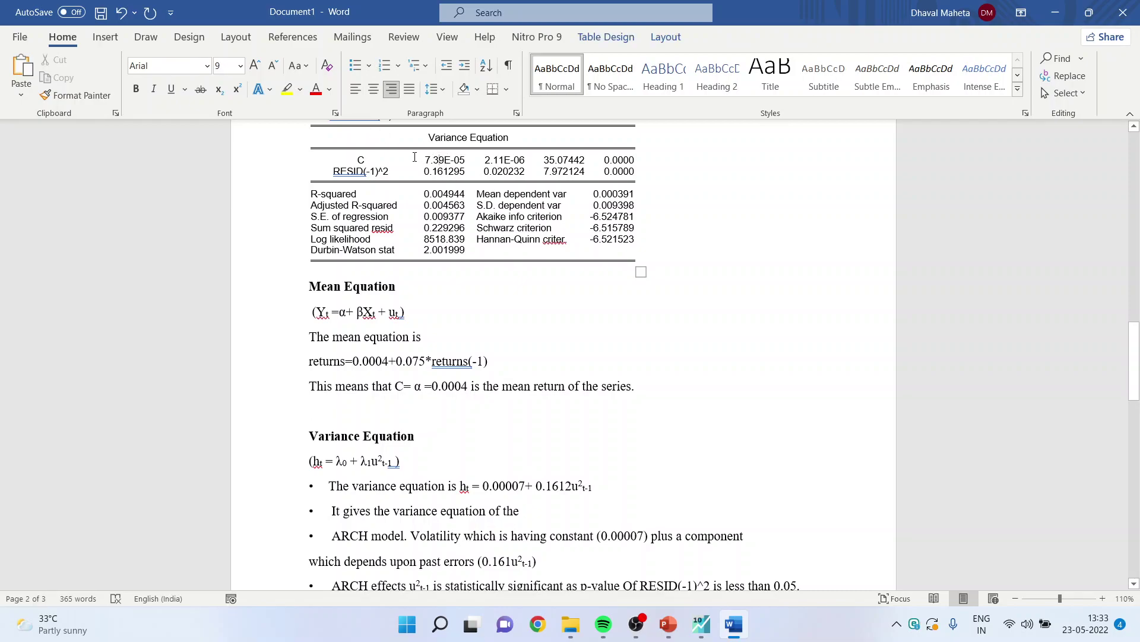
pyautogui.moveTo(423, 158); pyautogui.dragTo(456, 166)
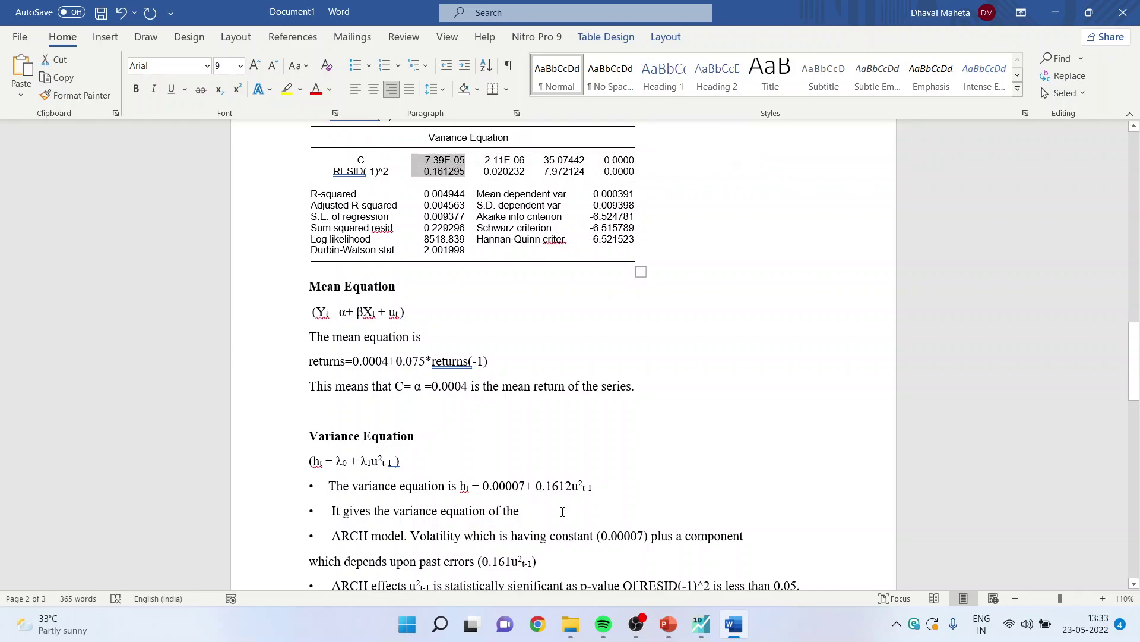
# Step: Join the broken lines under Variance Equation into one bullet running from "It gives the variance equation of the" to "past errors"
pyautogui.scroll(-3, 595, 509)
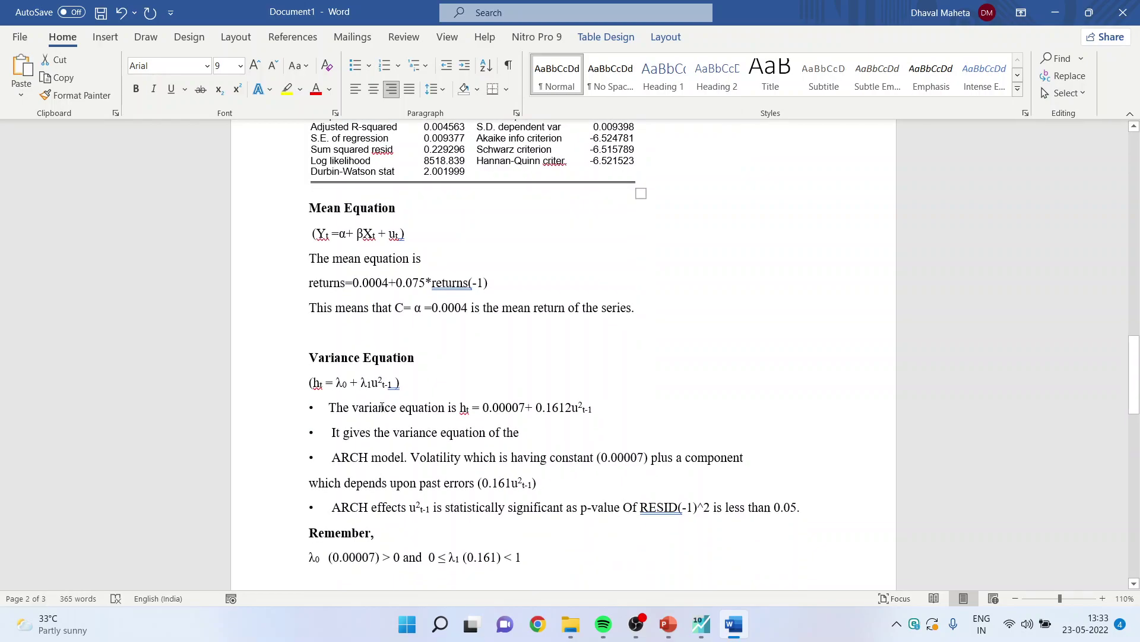
pyautogui.click(523, 432)
pyautogui.press('Delete')
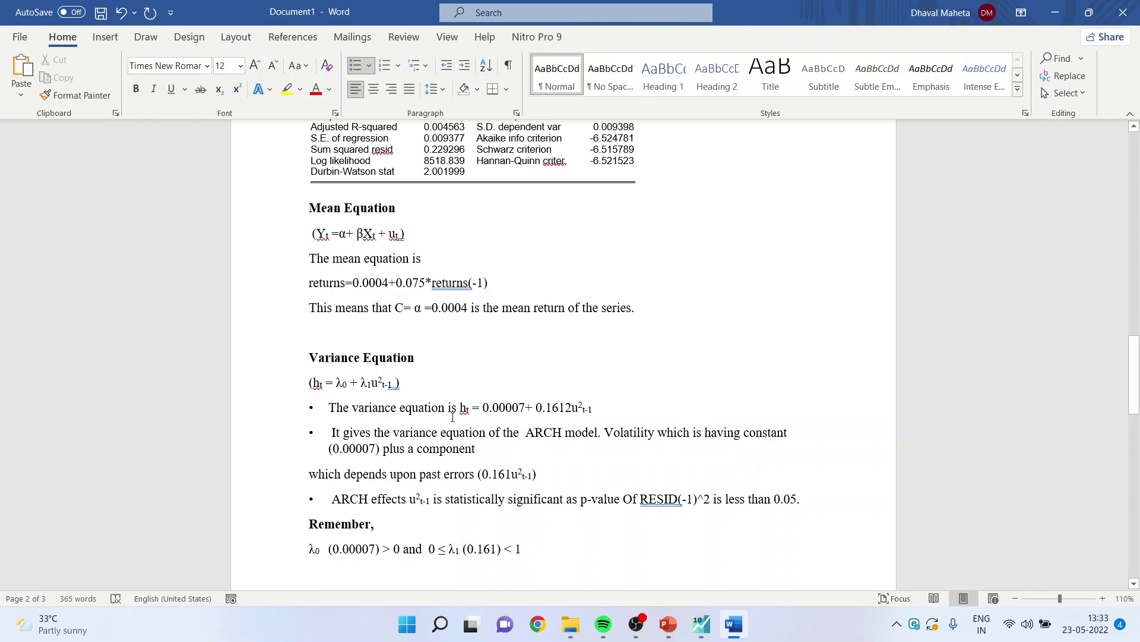
pyautogui.click(485, 415)
pyautogui.moveTo(502, 414); pyautogui.dragTo(519, 414)
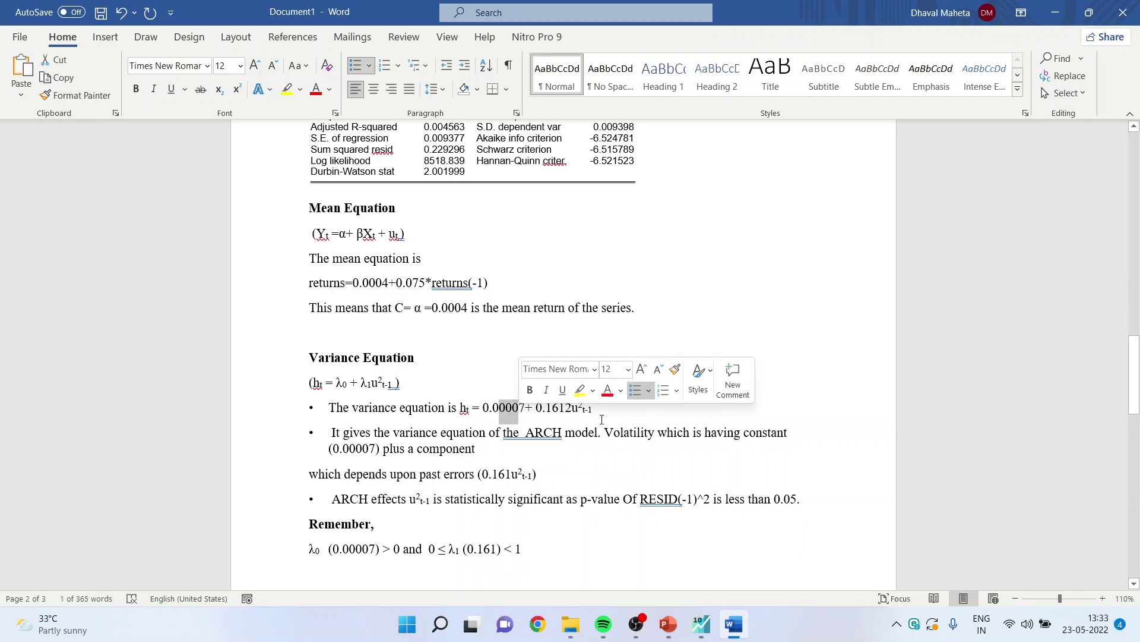
pyautogui.click(481, 453)
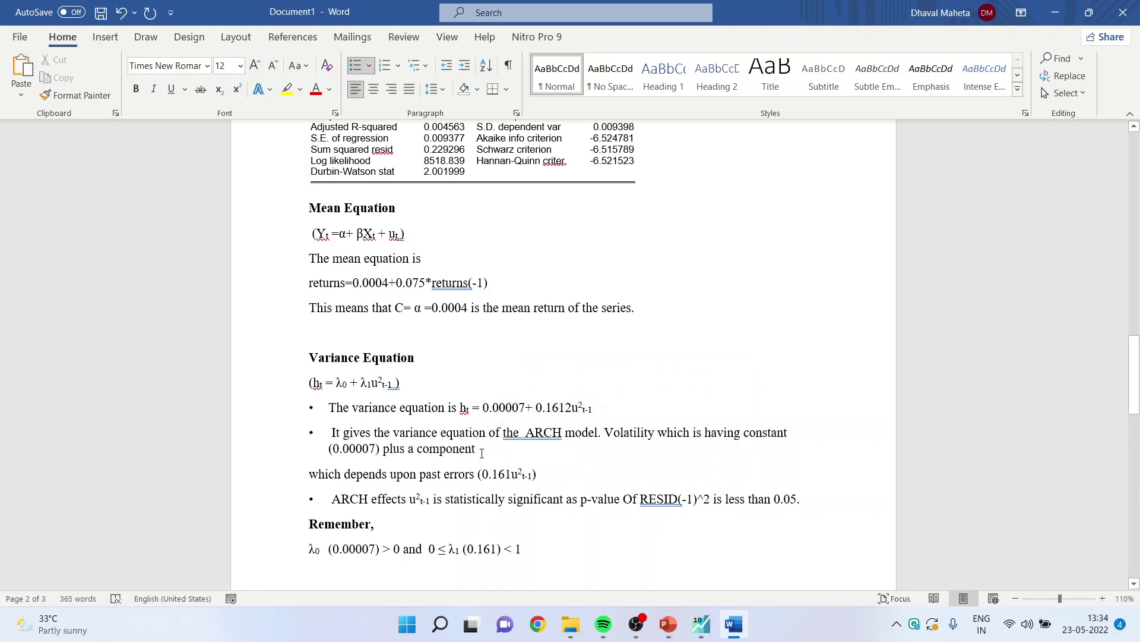
pyautogui.press('Delete')
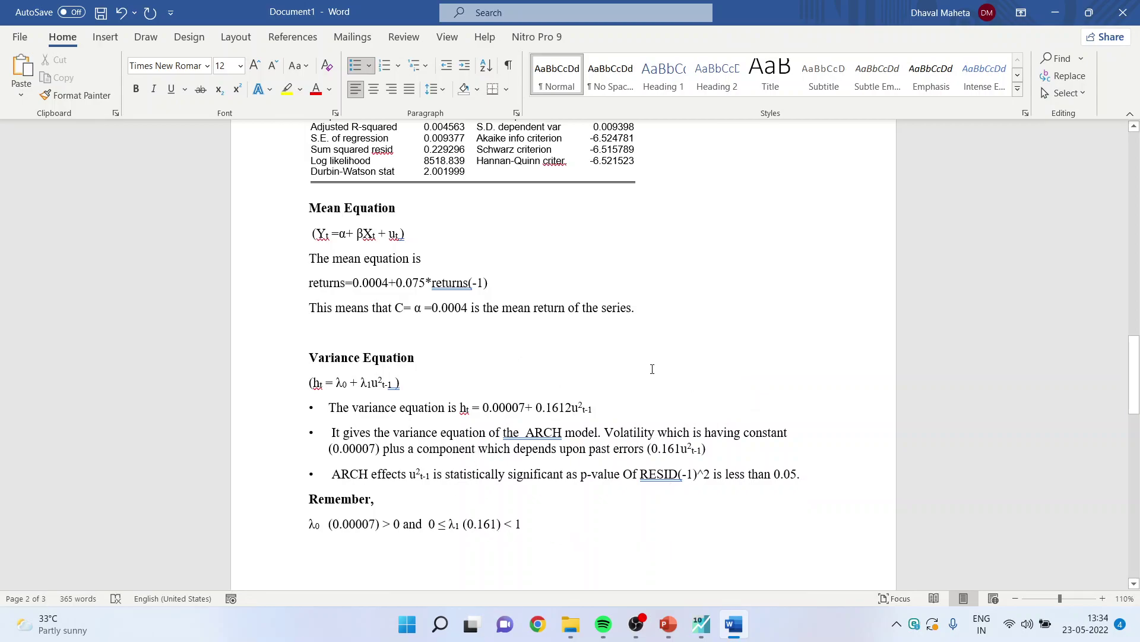
# Step: Check the RESID(-1)^2 p-value and the λ0 and λ1 conditions in the document, and read the Forecast Variance slide in PowerPoint
pyautogui.scroll(5, 677, 280)
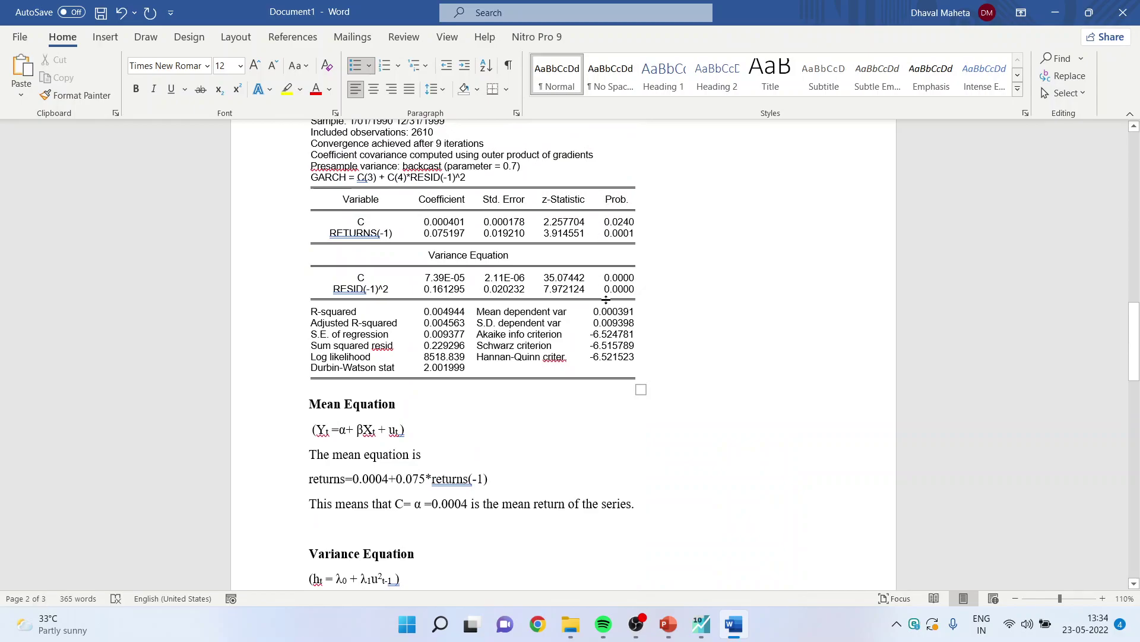
pyautogui.moveTo(605, 288); pyautogui.dragTo(644, 289)
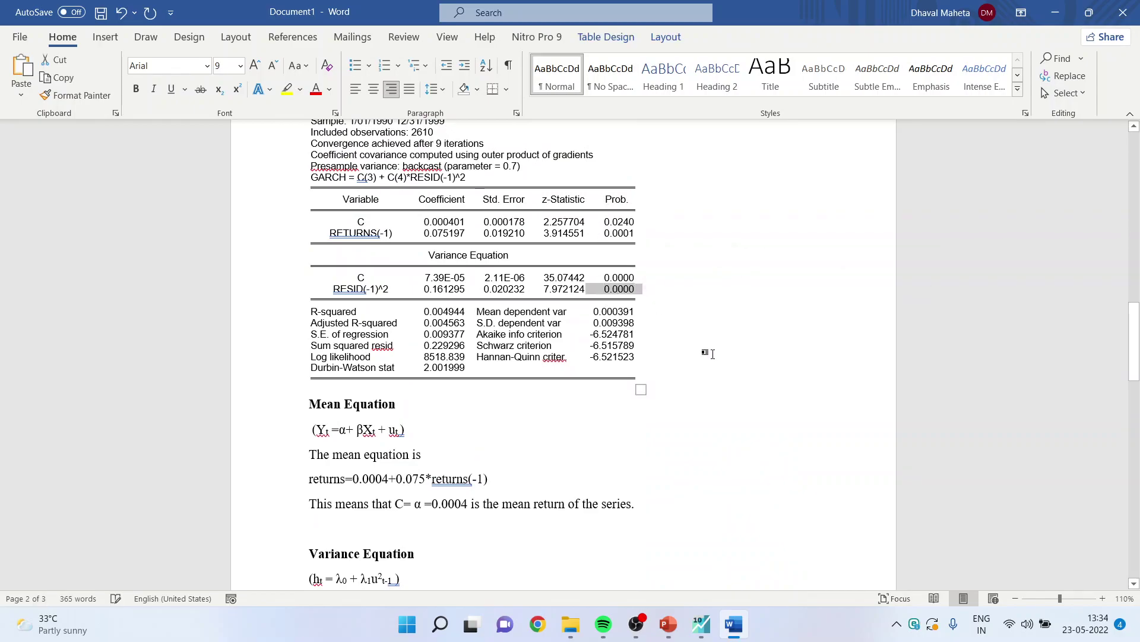
pyautogui.scroll(-5, 713, 354)
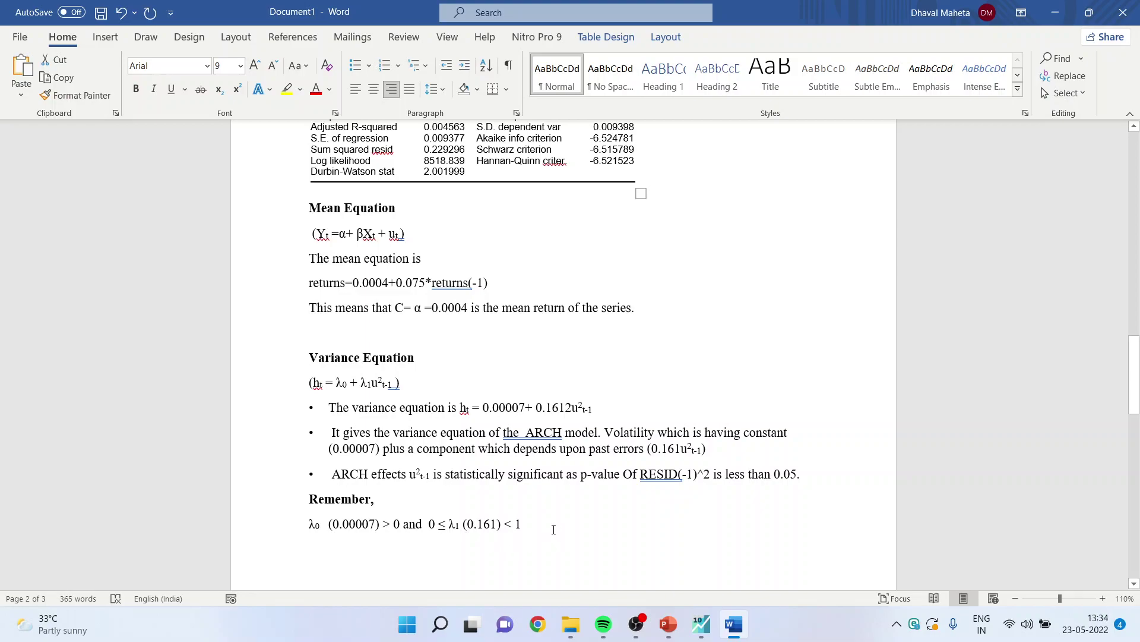
pyautogui.hotkey('alt', 'Tab')
pyautogui.click(971, 423)
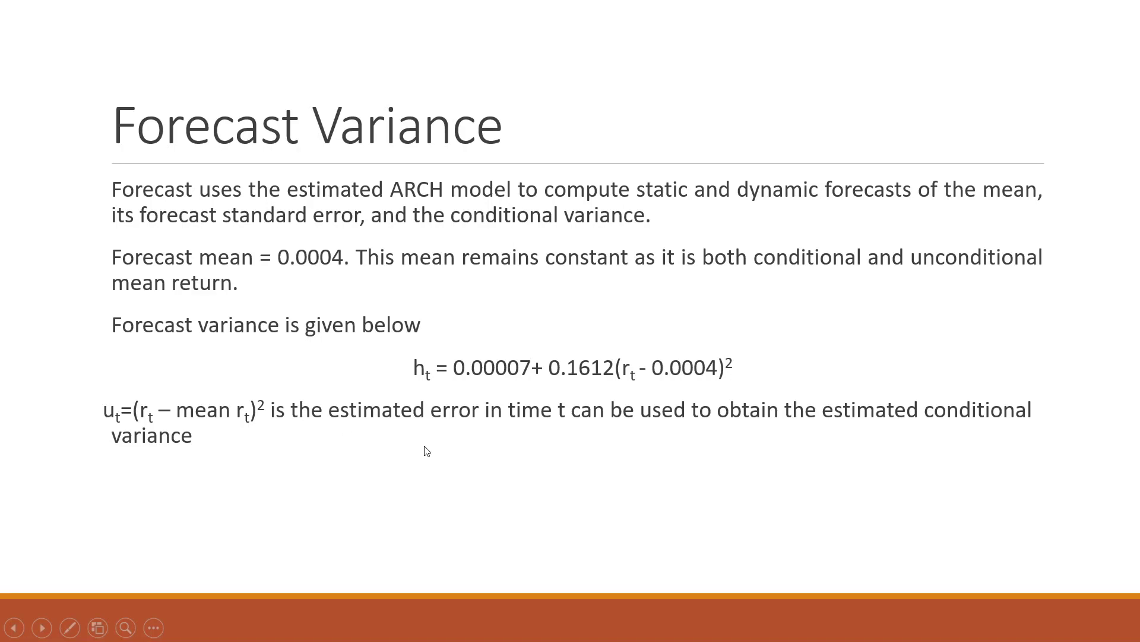
# Step: In EViews, display the GARCH graph of the conditional variance for the estimated ARCH equation
pyautogui.hotkey('alt', 'Tab')
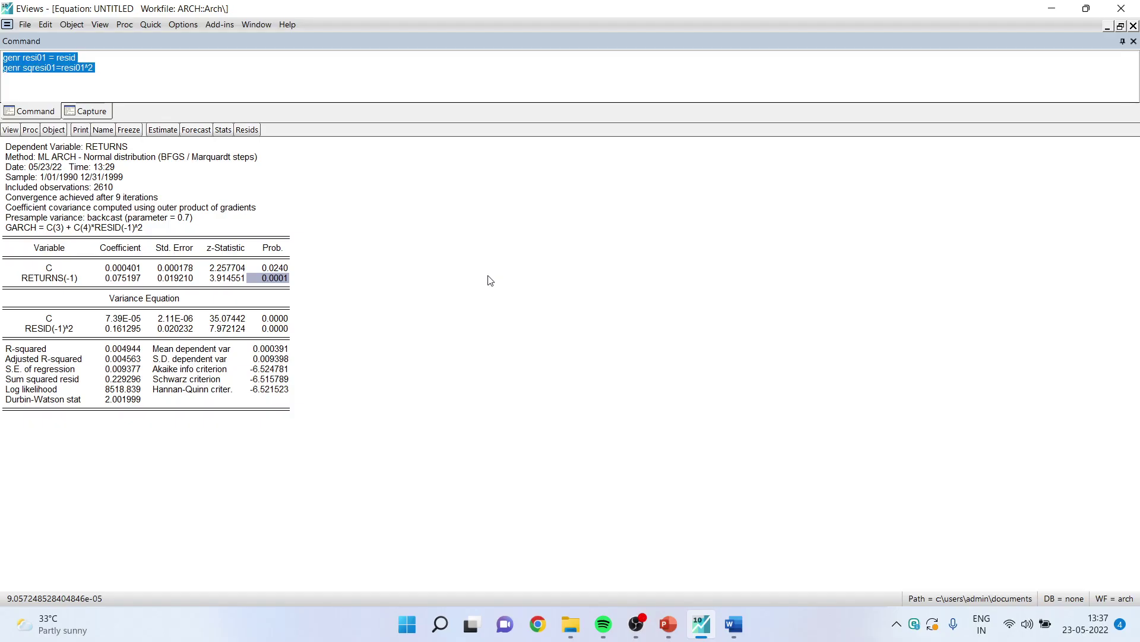
pyautogui.click(11, 130)
pyautogui.moveTo(46, 187)
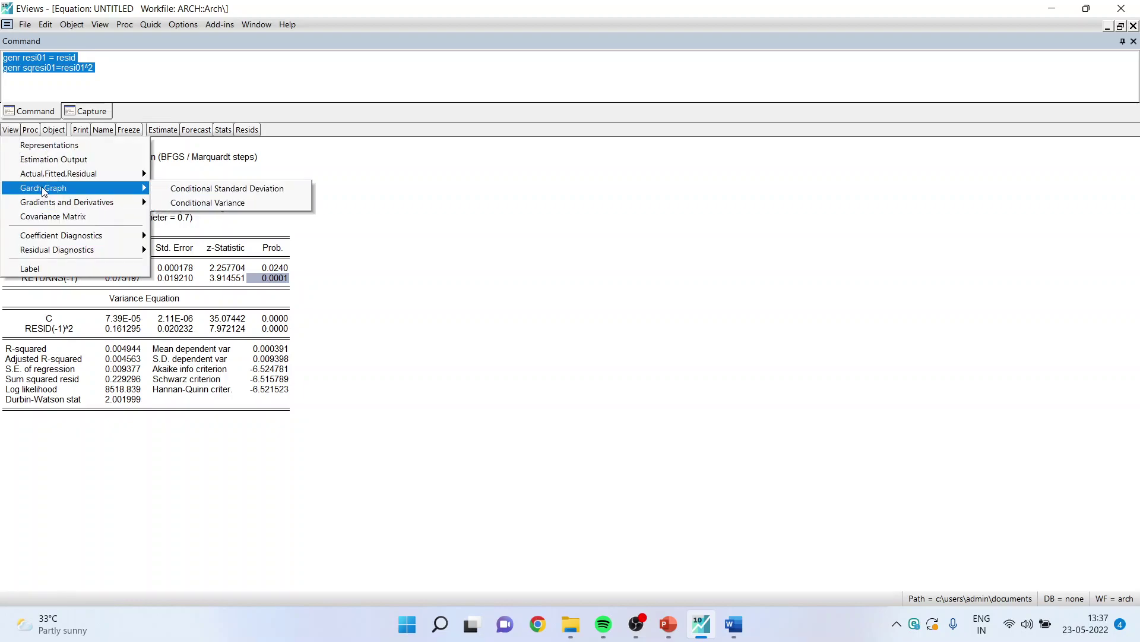
pyautogui.click(216, 204)
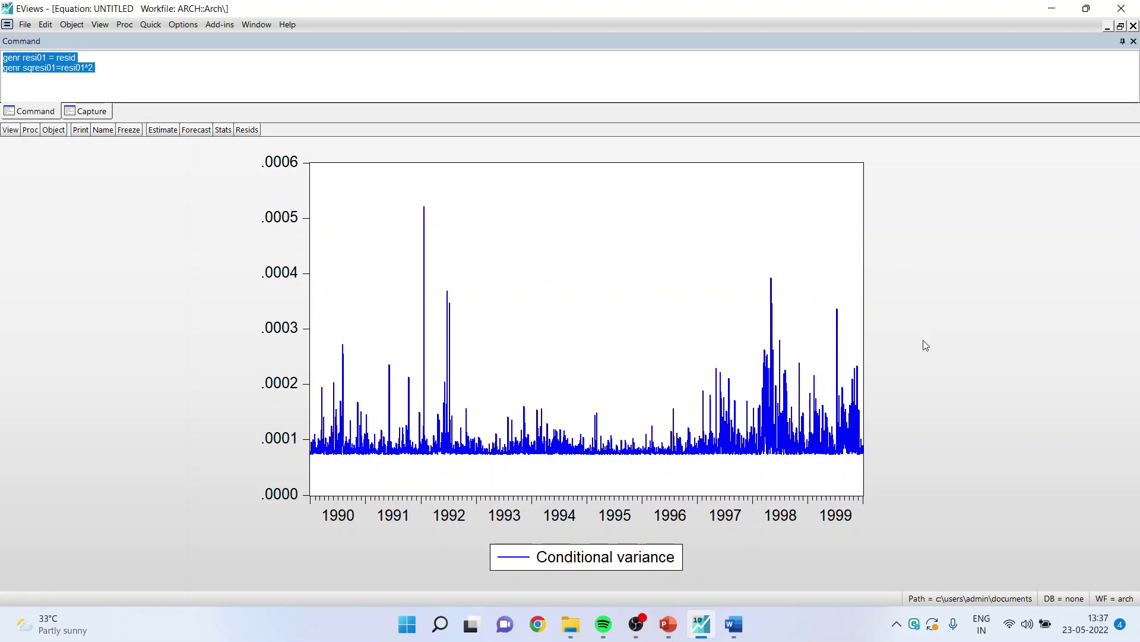
# Step: In the PowerPoint file 16. ARCH Models, present the conditional variance plot and its comparison with R_FTSE, and open the slide overview
pyautogui.click(679, 631)
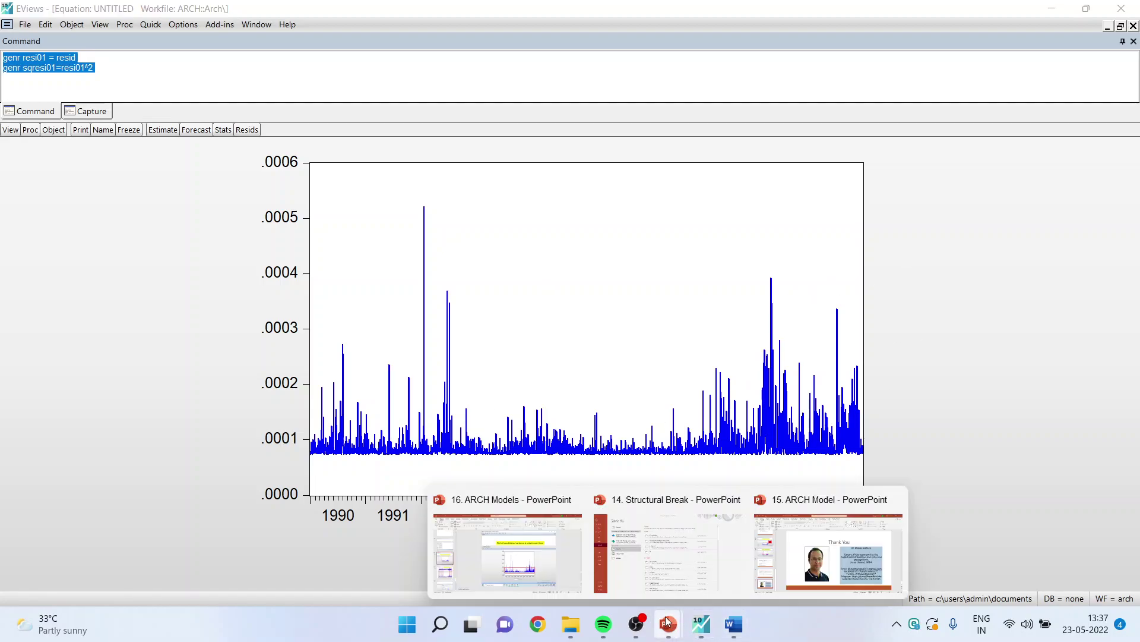
pyautogui.click(511, 549)
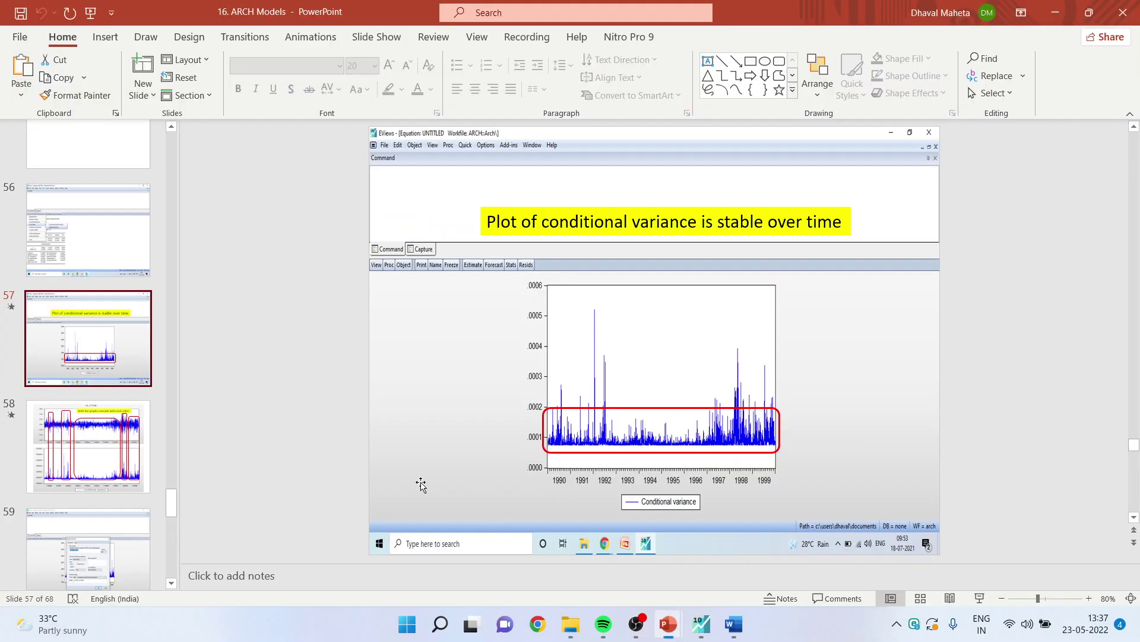
pyautogui.click(978, 601)
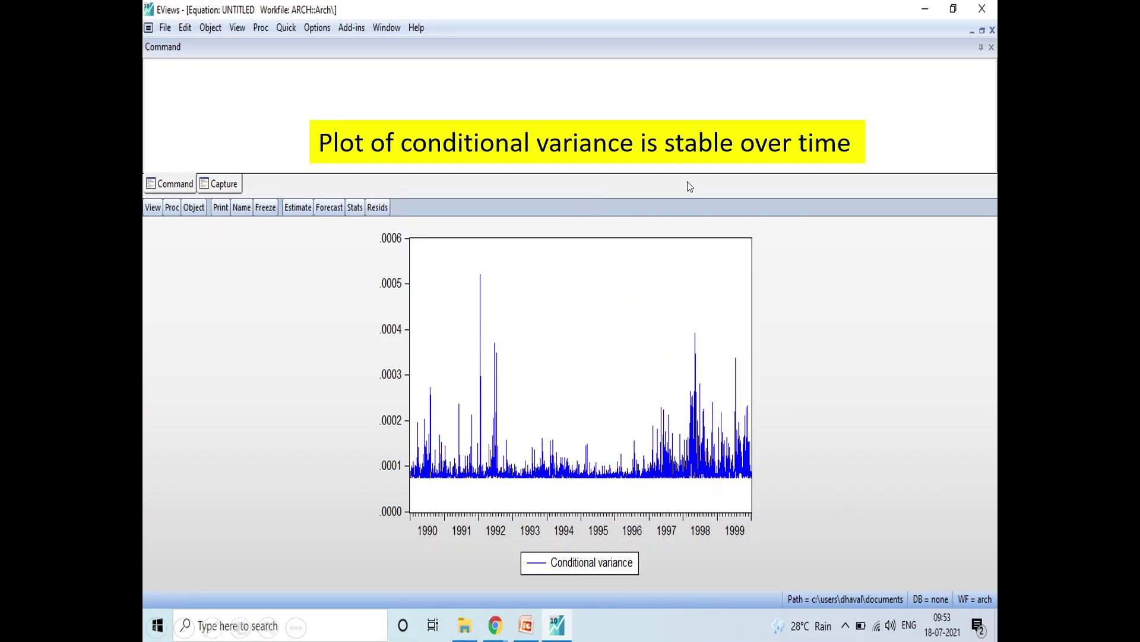
pyautogui.click(831, 254)
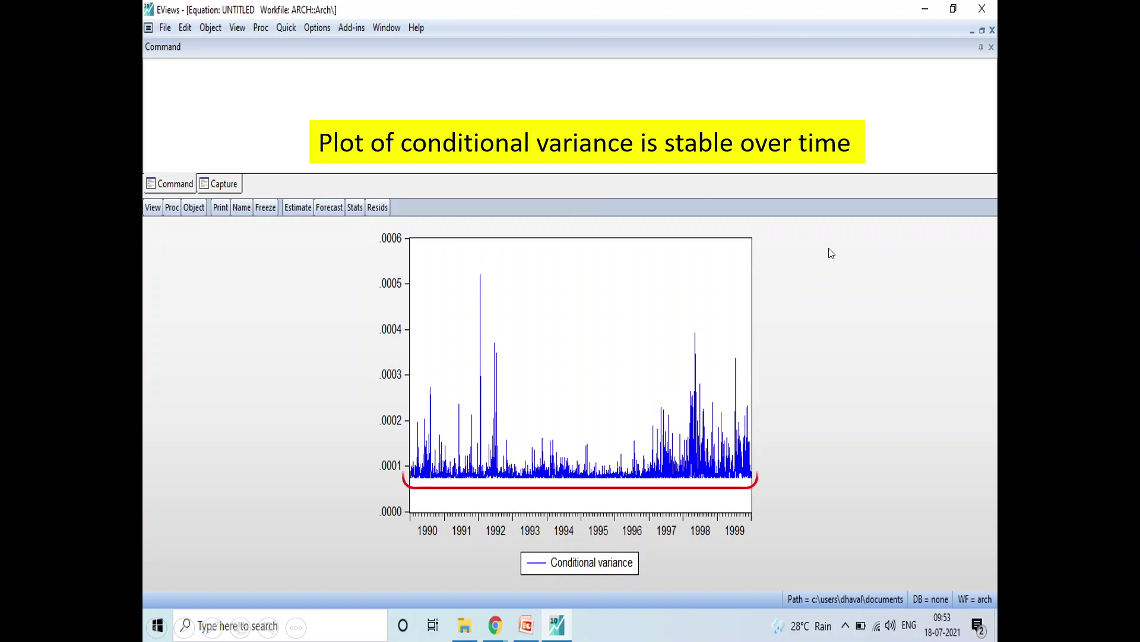
pyautogui.click(831, 254)
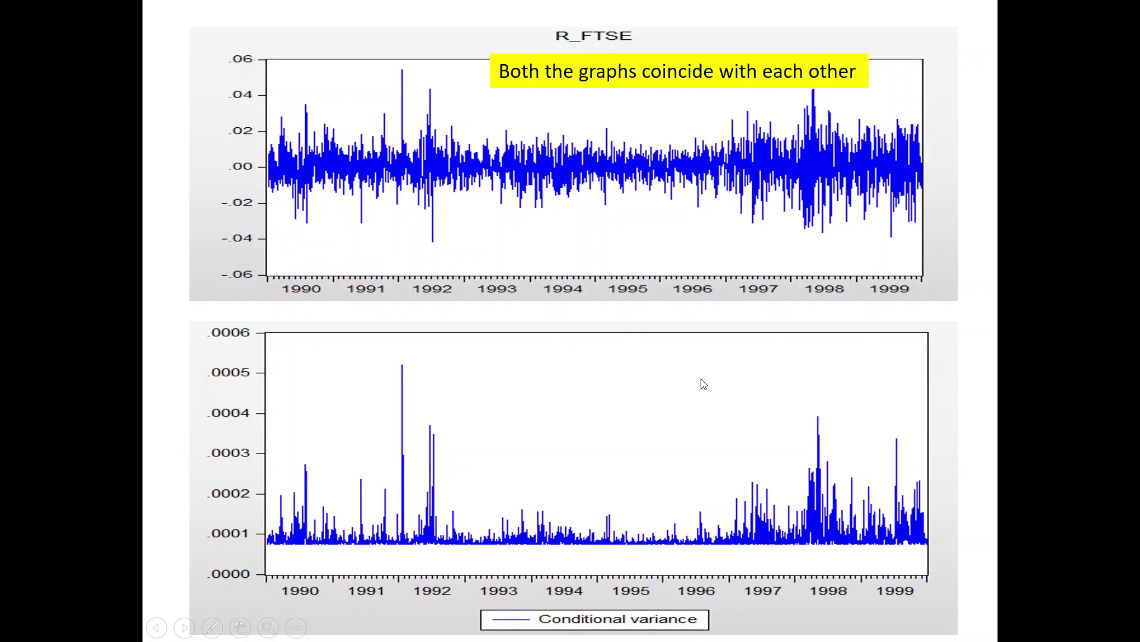
pyautogui.press('-')
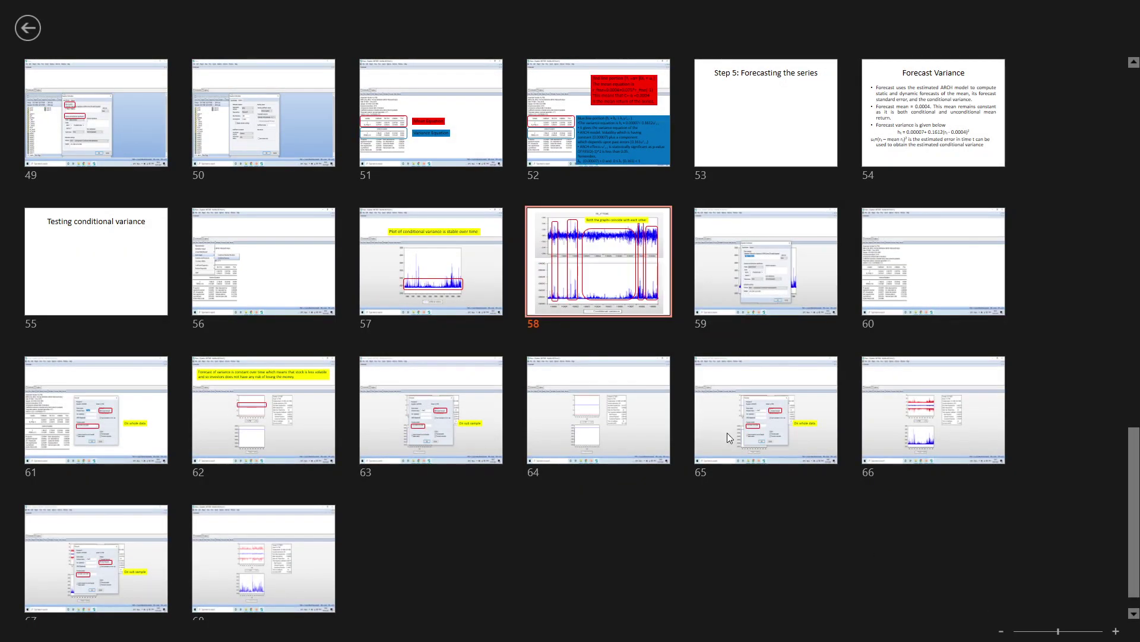
# Step: Leave the slide overview and, in EViews, re-estimate the ARCH equation for RETURNS with unchanged settings to show its estimation output
pyautogui.press('Escape')
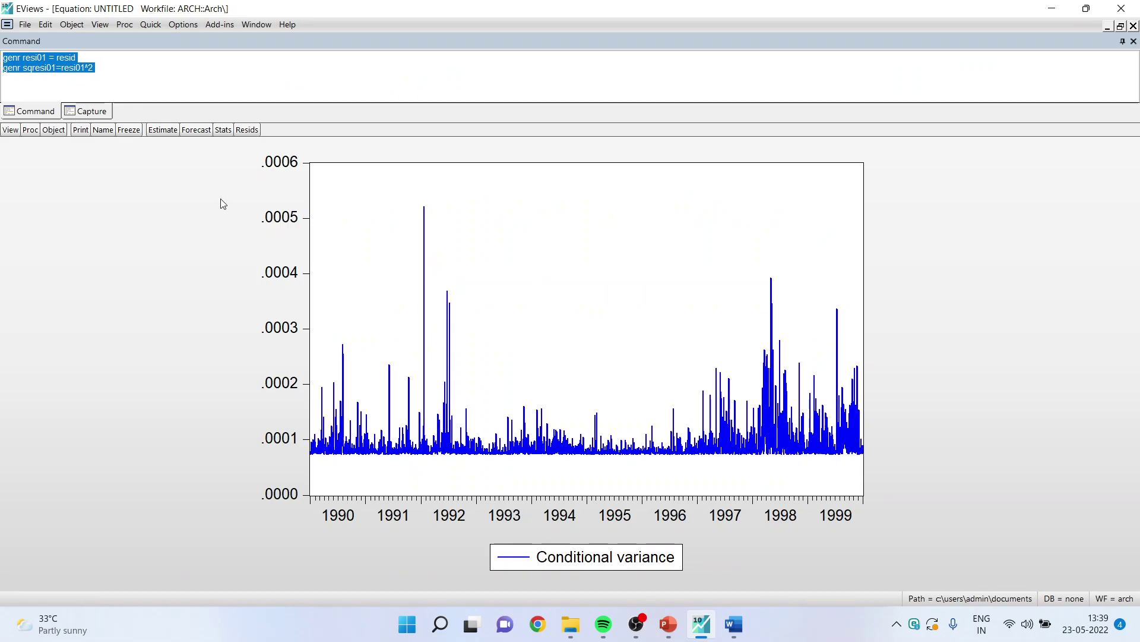
pyautogui.click(196, 130)
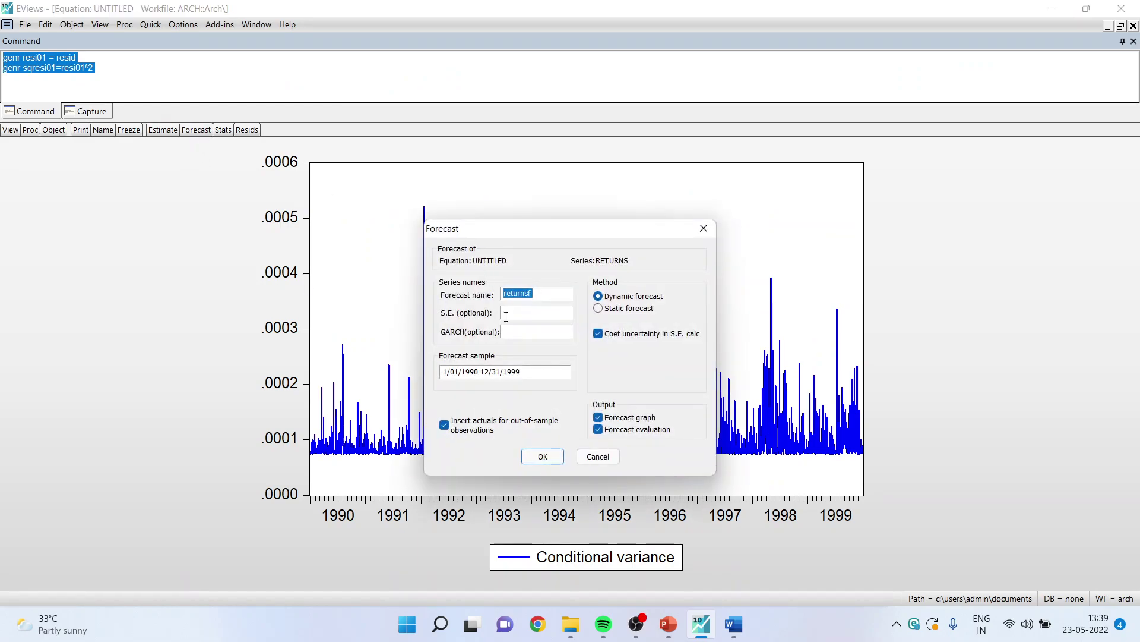
pyautogui.click(597, 455)
pyautogui.click(163, 130)
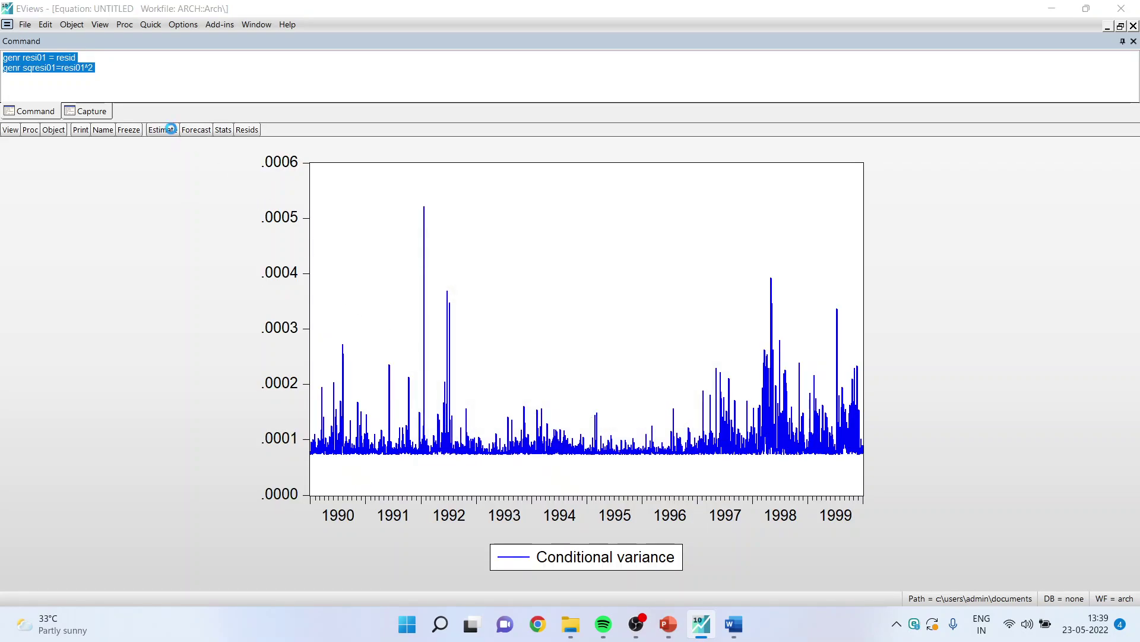
pyautogui.click(650, 495)
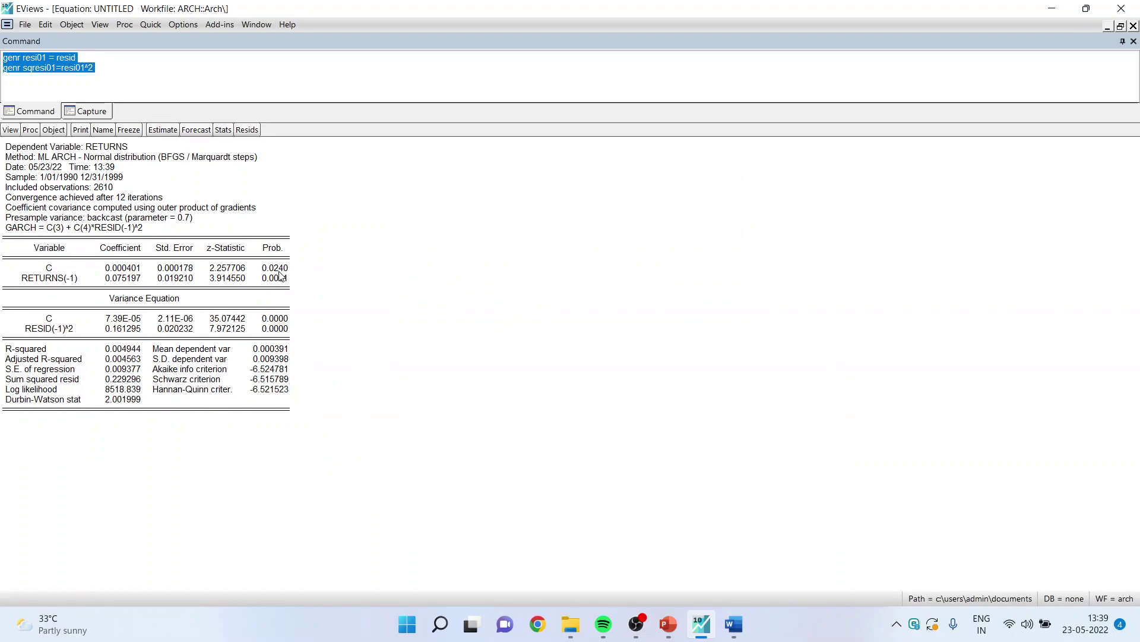
# Step: Run dynamic forecasts of returns as returnsf, first for 1/01/1990 to 12/31/1999 and again for the subsample 1/01/1999 to 12/31/1999
pyautogui.click(197, 130)
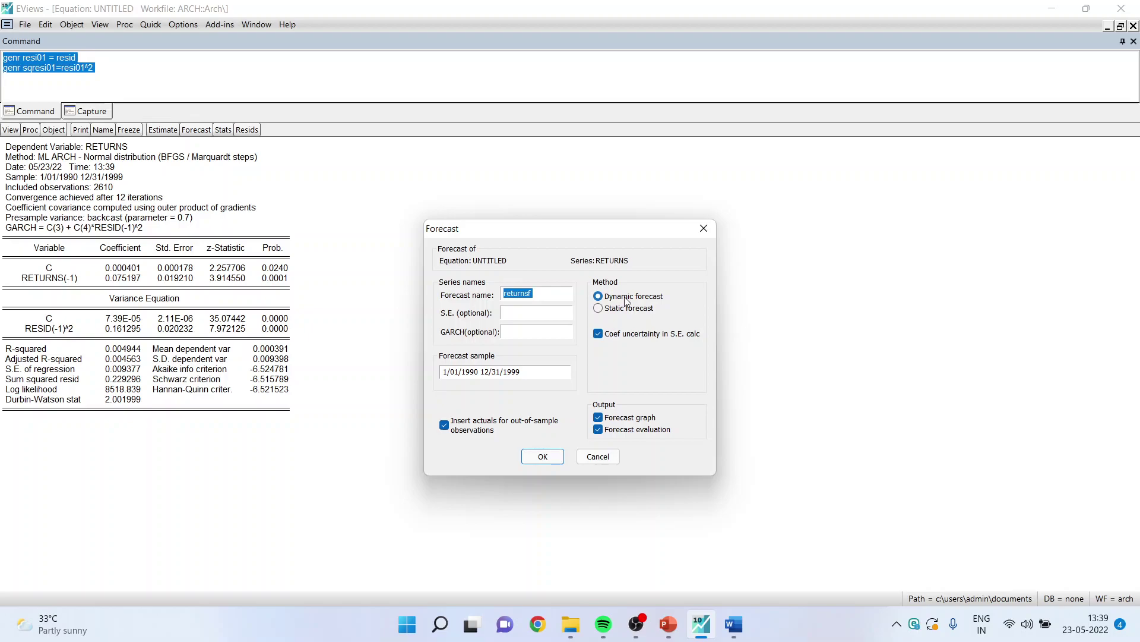
pyautogui.click(544, 456)
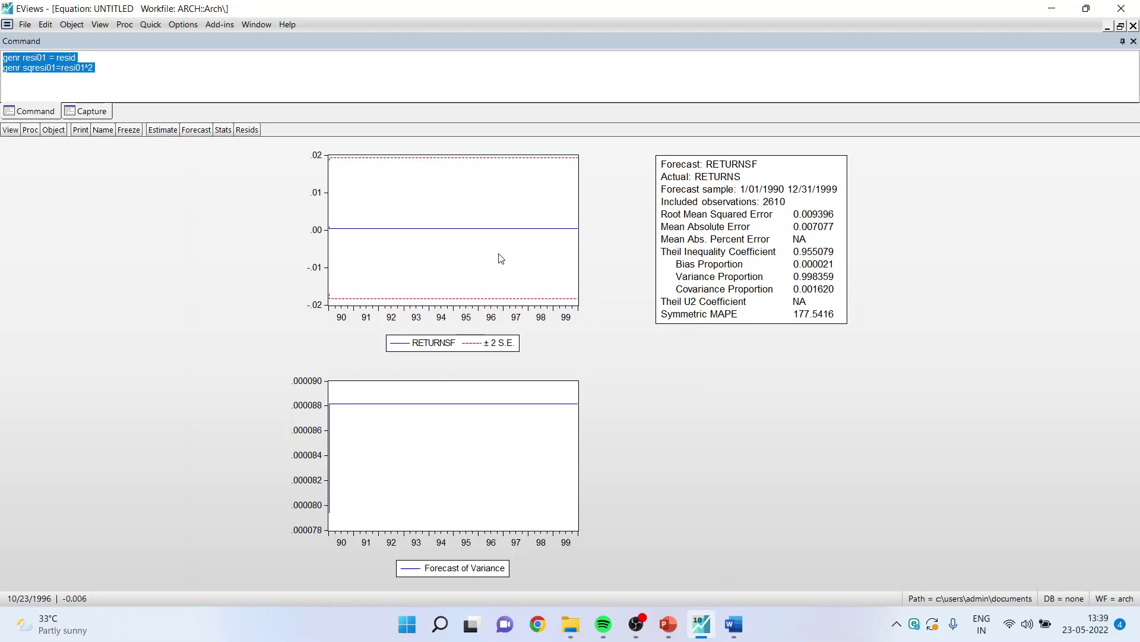
pyautogui.click(196, 129)
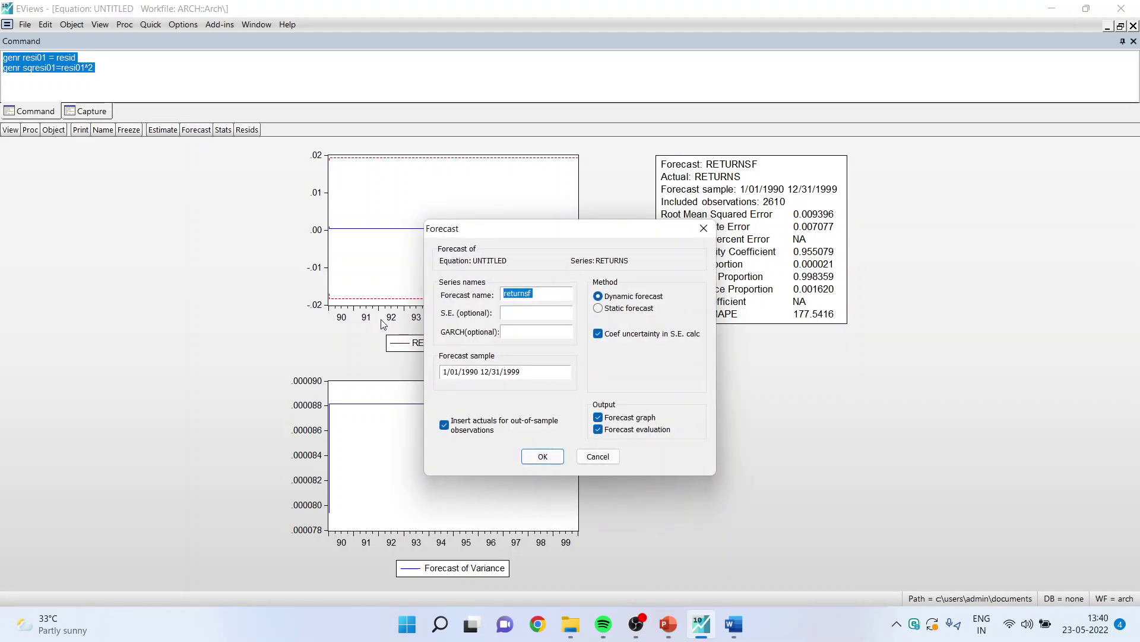
pyautogui.click(477, 372)
pyautogui.press('BackSpace')
pyautogui.write('9')
pyautogui.click(542, 456)
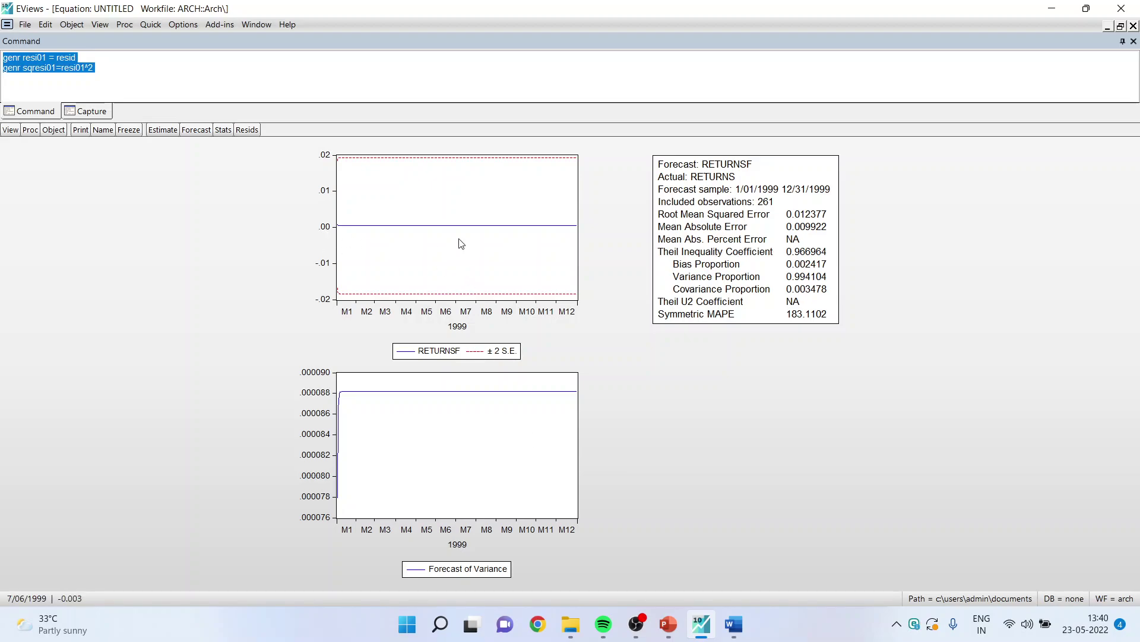
# Step: Run a static forecast of returns as returnsf over the whole sample 1/01/1990 to 12/31/1999
pyautogui.click(198, 133)
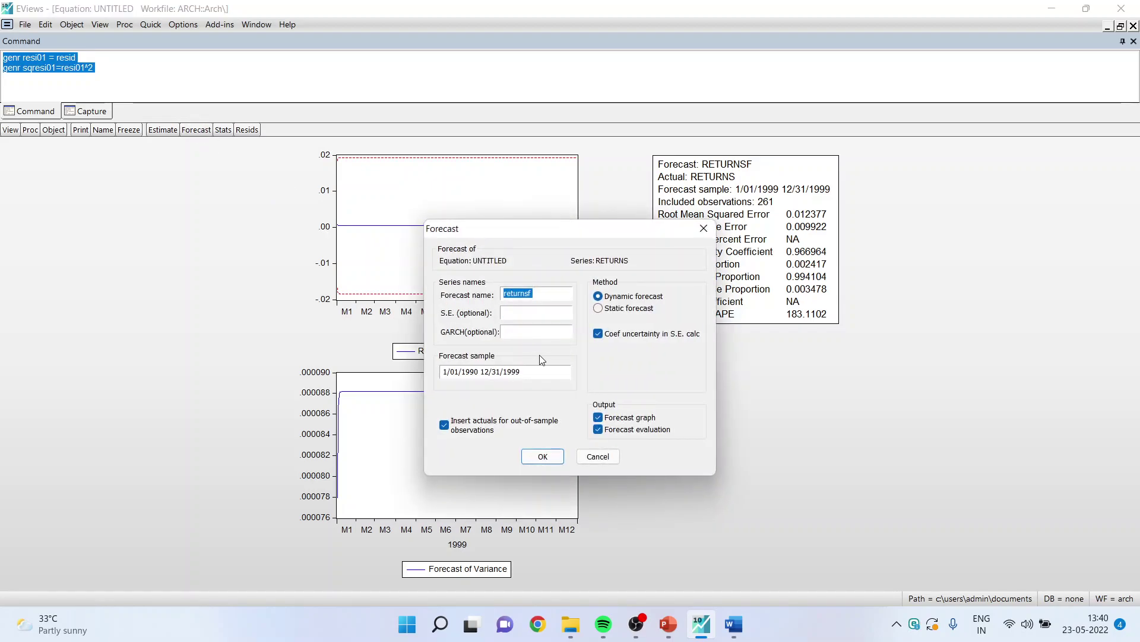
pyautogui.click(599, 308)
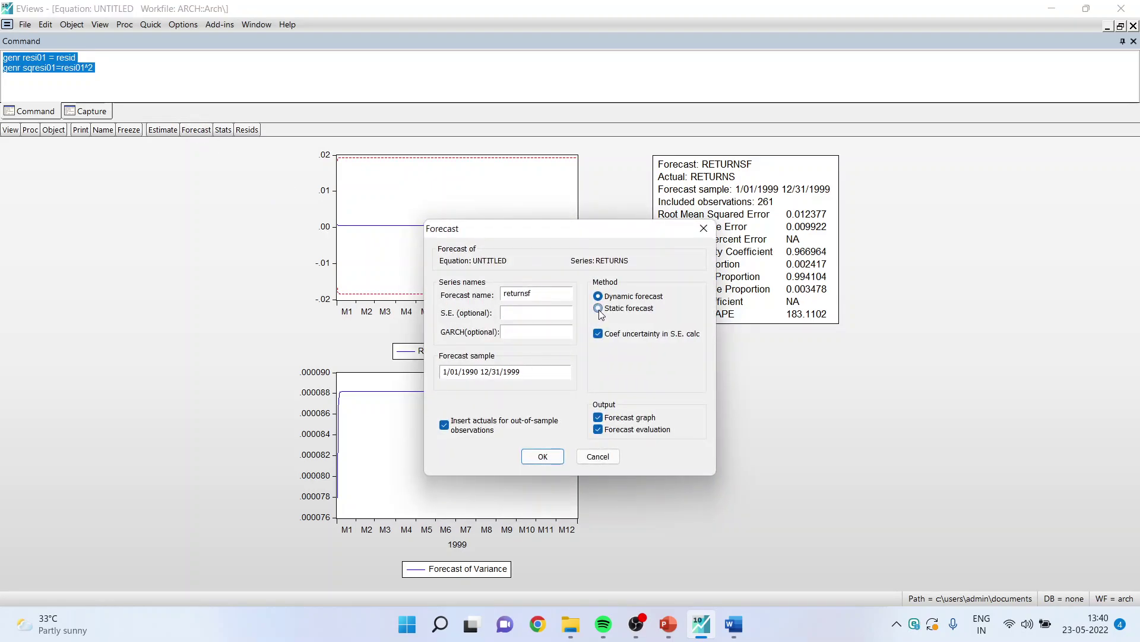
pyautogui.click(542, 456)
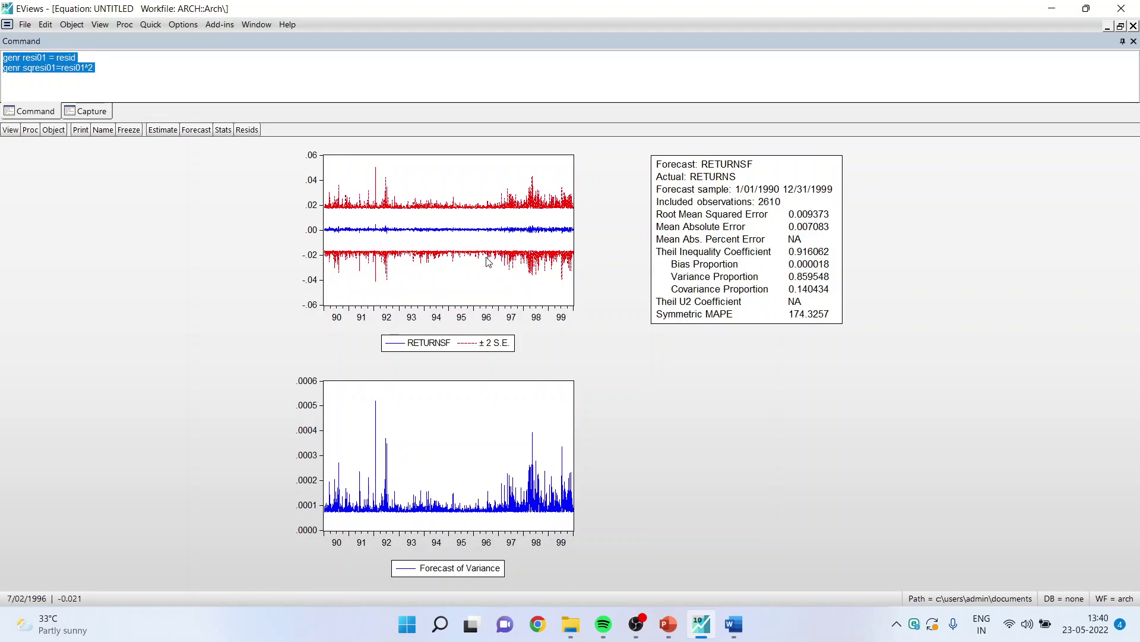
pyautogui.moveTo(488, 262)
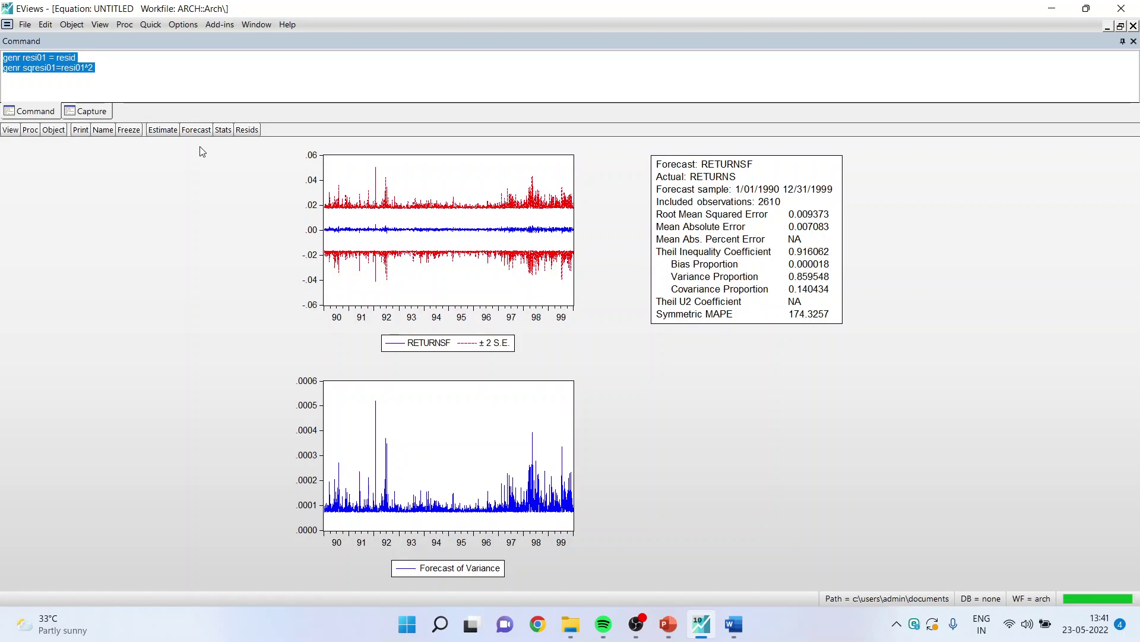
# Step: Run a static forecast of returns as returnsf with the forecast sample limited to 1/01/1999 to 12/31/1999
pyautogui.click(196, 130)
pyautogui.click(475, 369)
pyautogui.press('BackSpace')
pyautogui.write('999 12/31/1999')
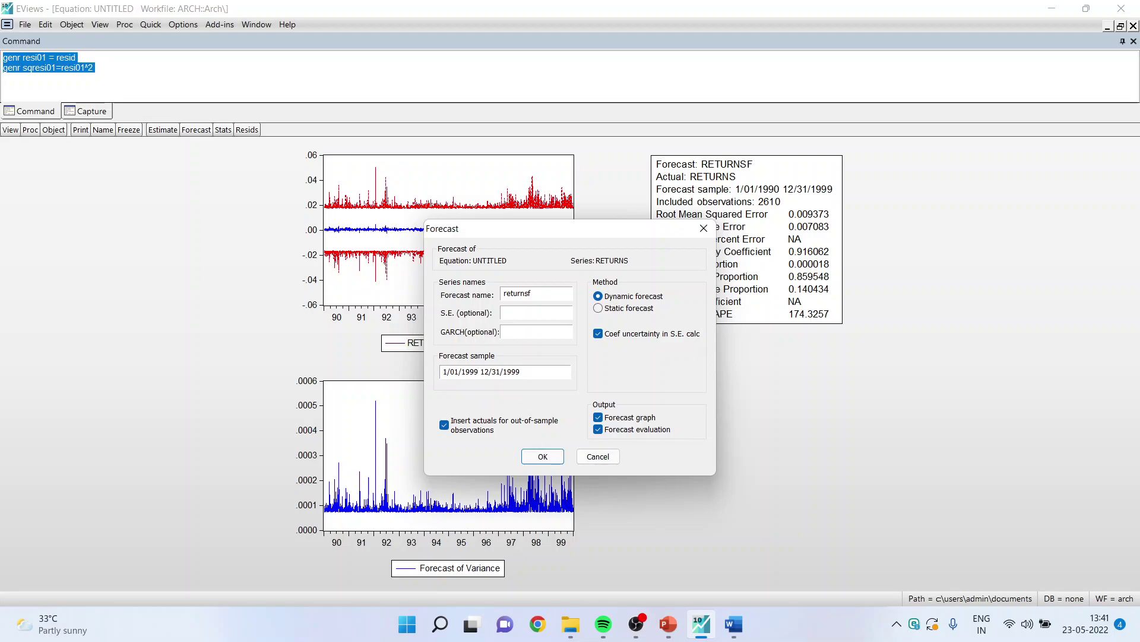
pyautogui.click(599, 308)
pyautogui.click(542, 456)
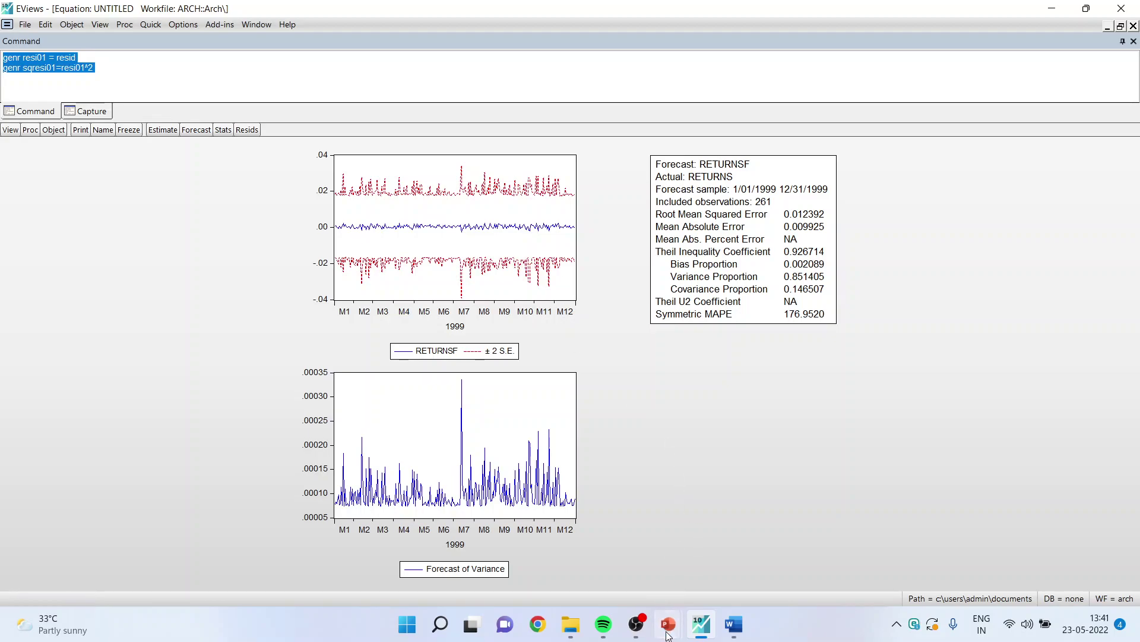
# Step: Switch to the PowerPoint file 15. ARCH Model and present its closing Thank You slide full screen
pyautogui.moveTo(668, 624)
pyautogui.click(816, 563)
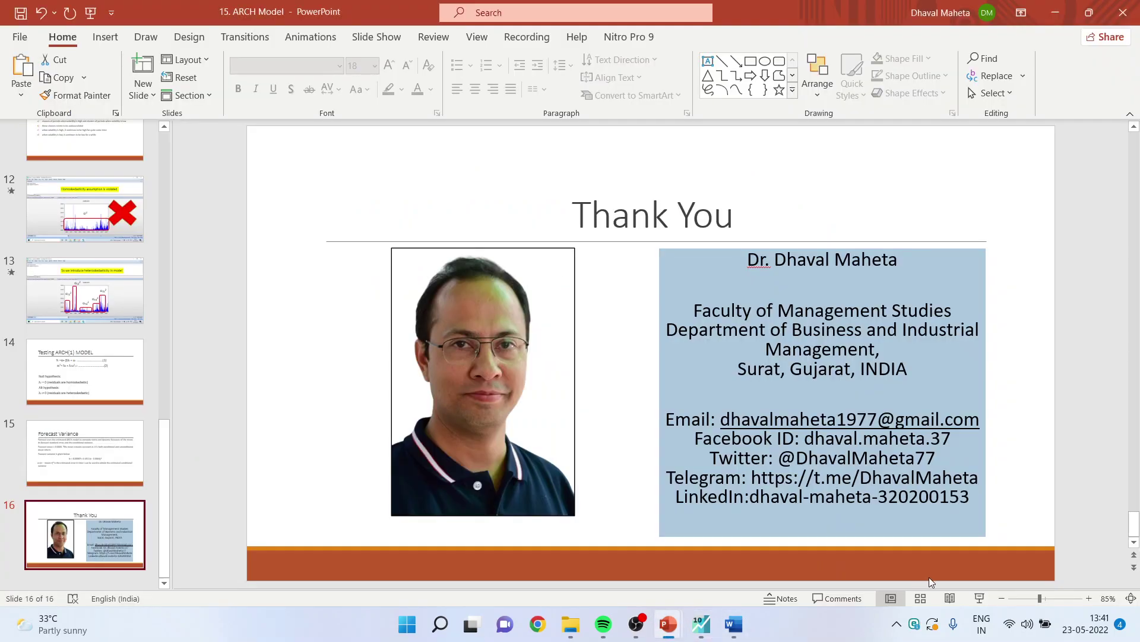
pyautogui.click(980, 599)
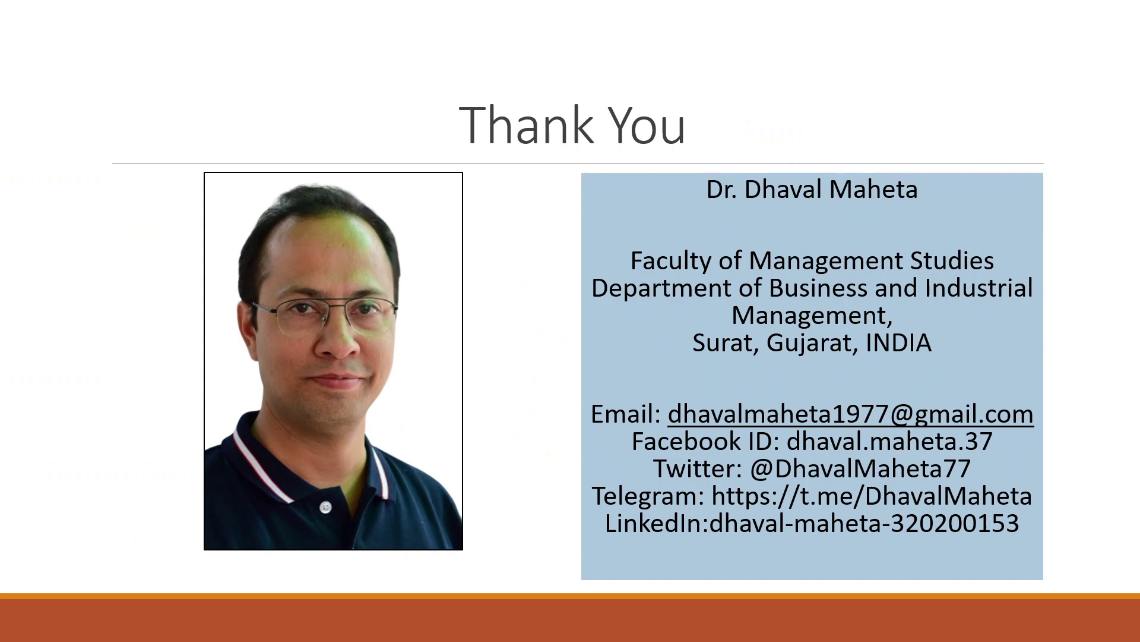